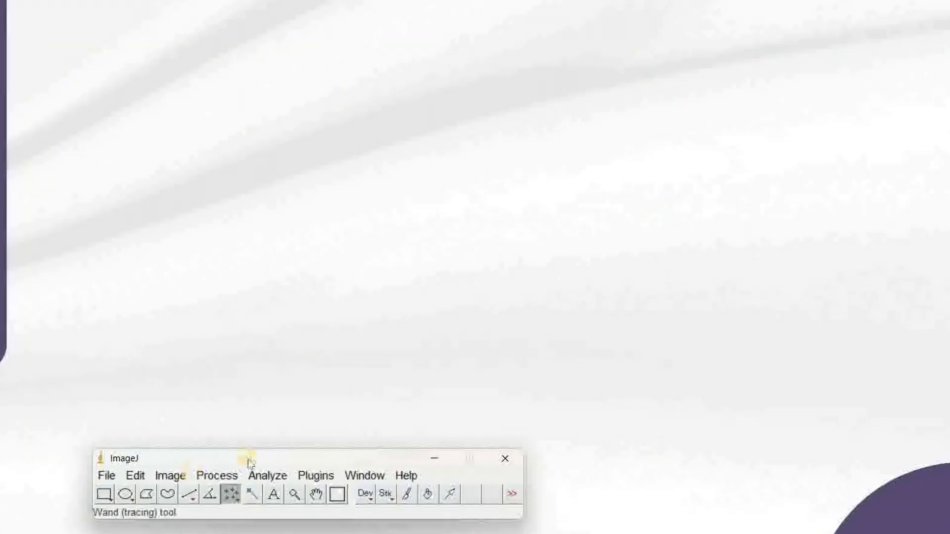
Check the point tool's mode options, keeping Multi-point Tool as the active mode.
left_click_drag(249, 459, 404, 129)
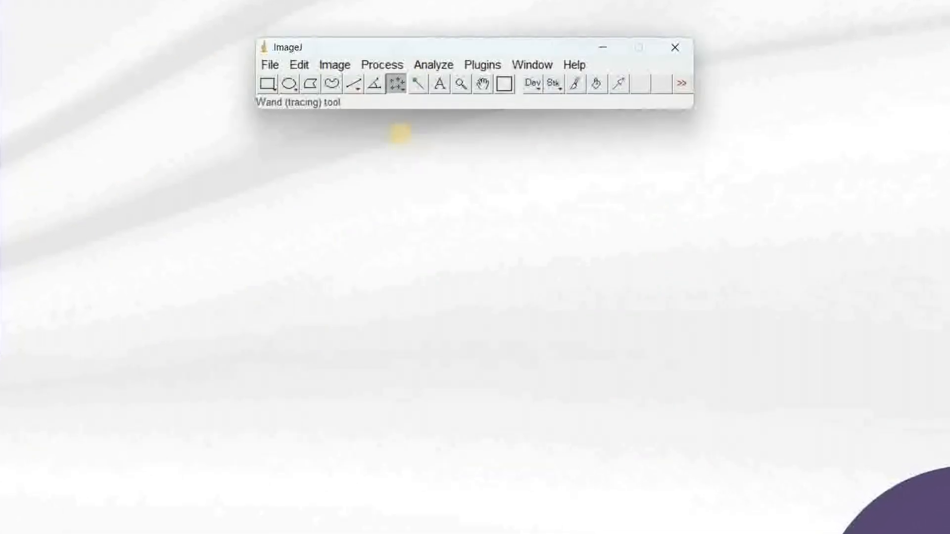
right_click(398, 84)
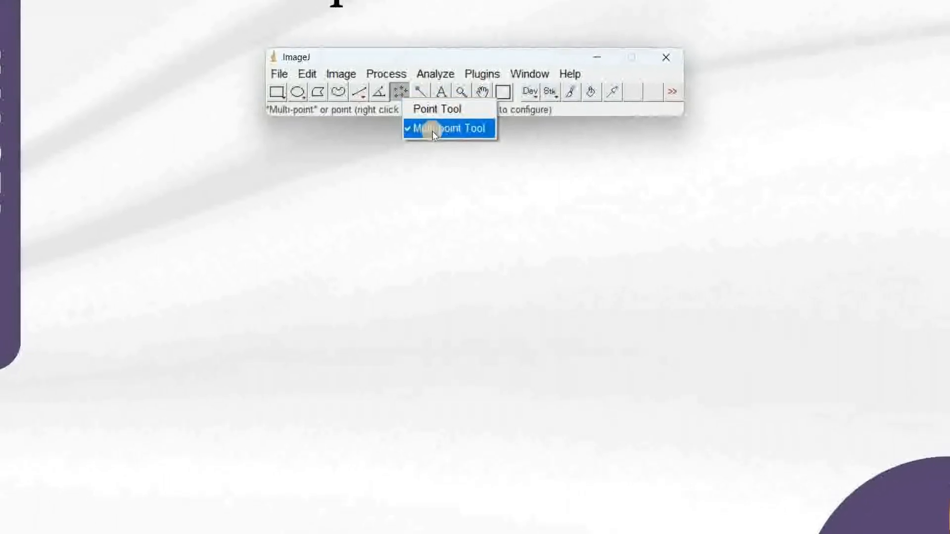
left_click_drag(372, 63, 660, 57)
Open the image IMG_0121.JPG.
left_click(569, 71)
left_click(590, 111)
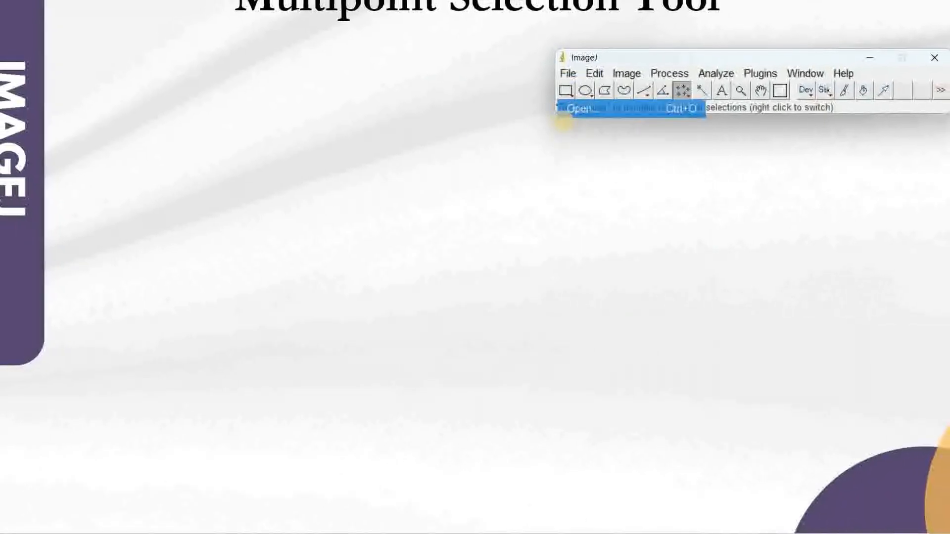
double_click(205, 79)
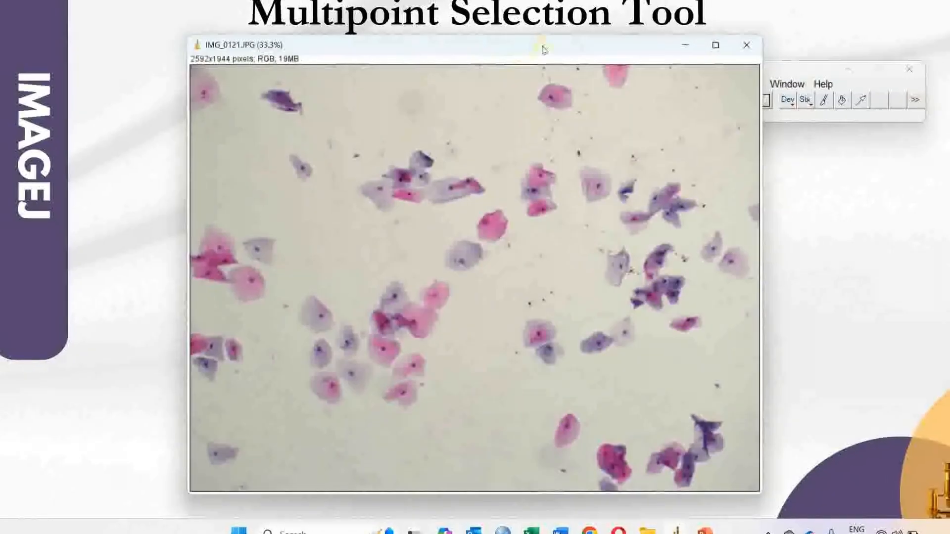
Mark four pink cells on the image with multi-point selections.
left_click_drag(420, 44, 248, 37)
left_click_drag(610, 70, 628, 41)
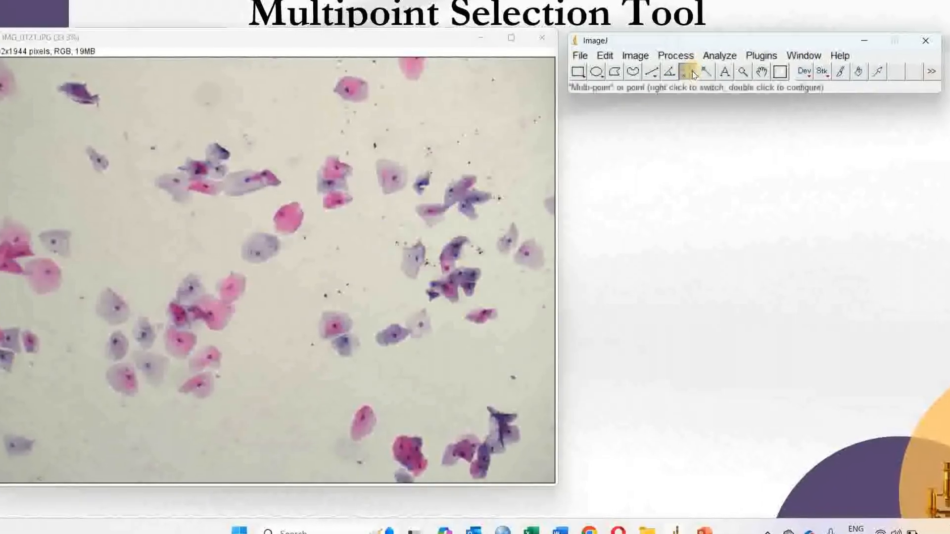
left_click(291, 221)
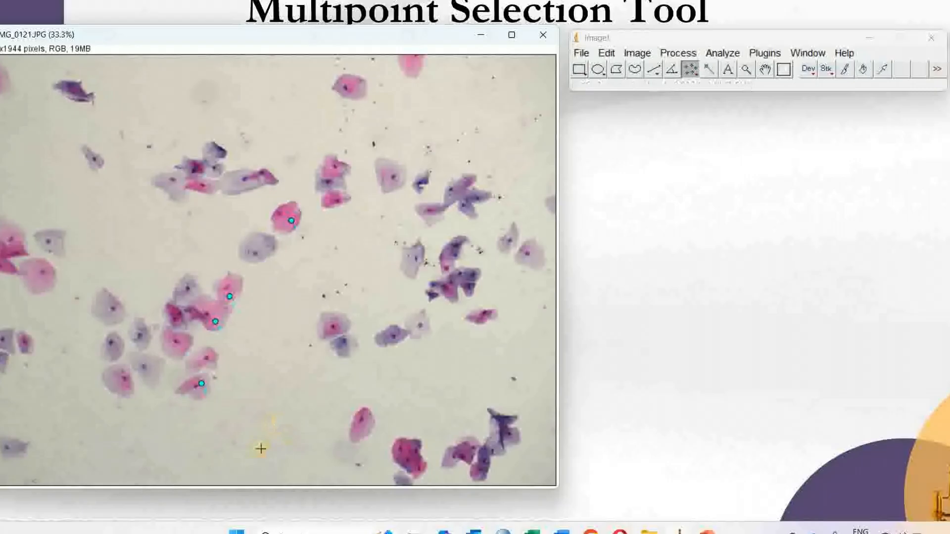
left_click(216, 322)
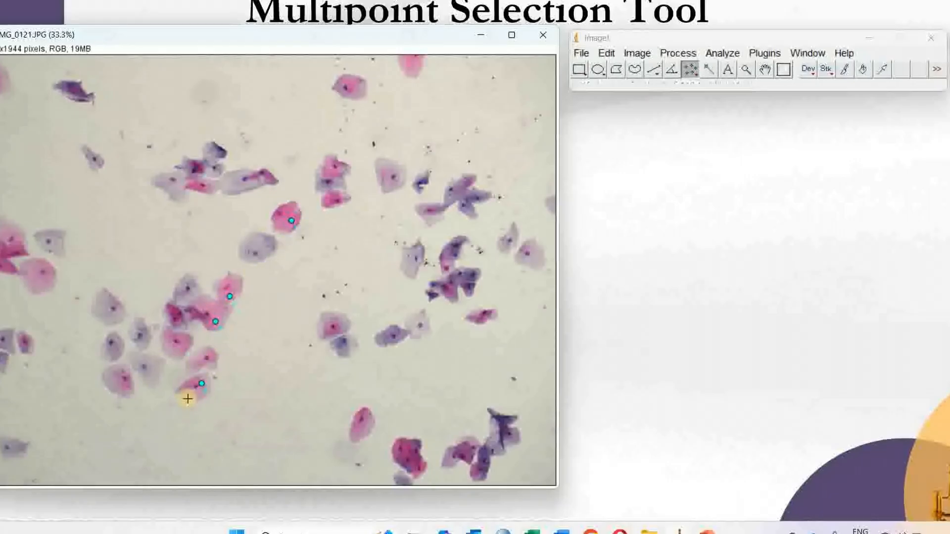
Measure the marked points.
left_click(721, 53)
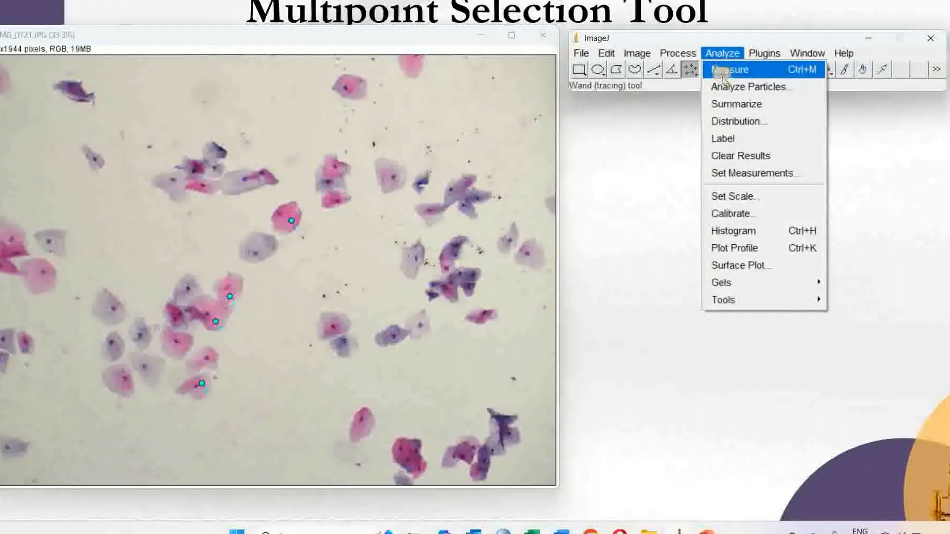
left_click(727, 68)
Open Set Measurements, ensure Display label is checked, and confirm.
left_click_drag(450, 58, 732, 83)
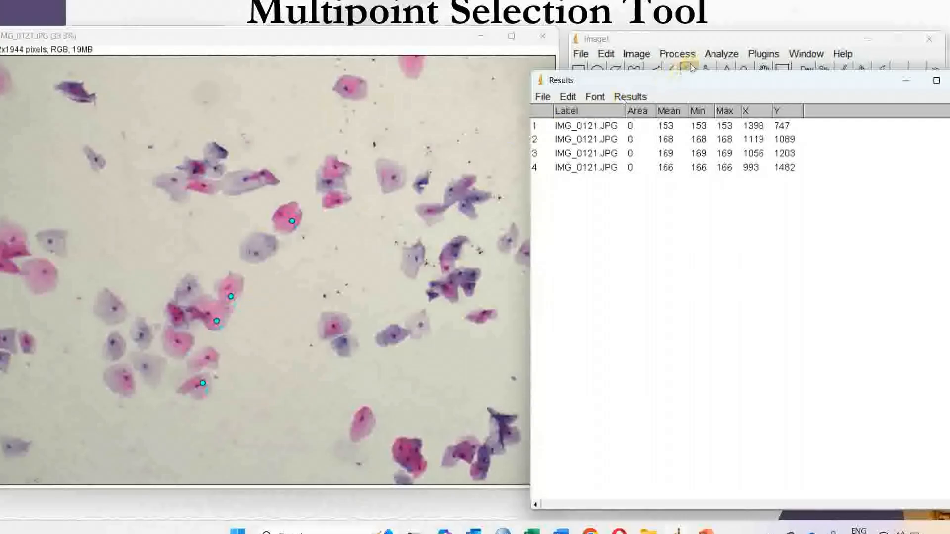
left_click(727, 55)
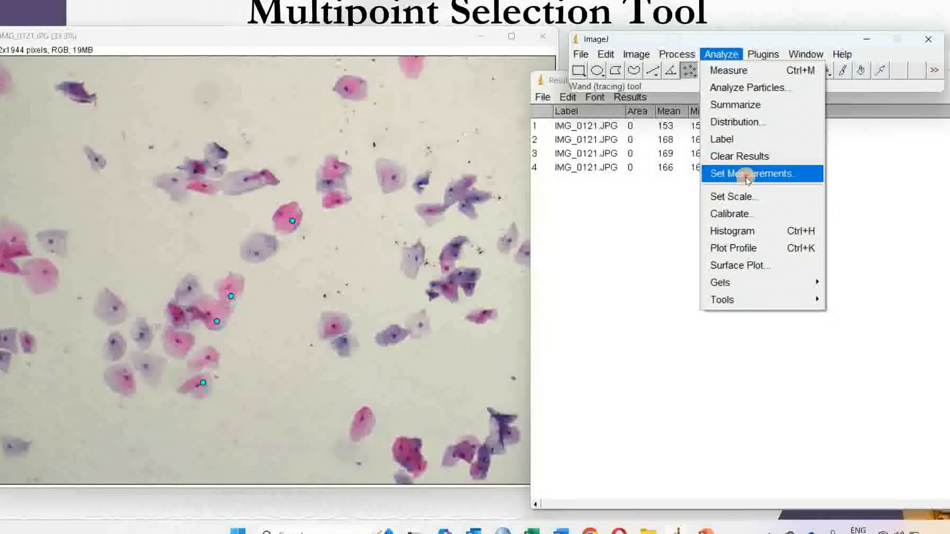
left_click(748, 176)
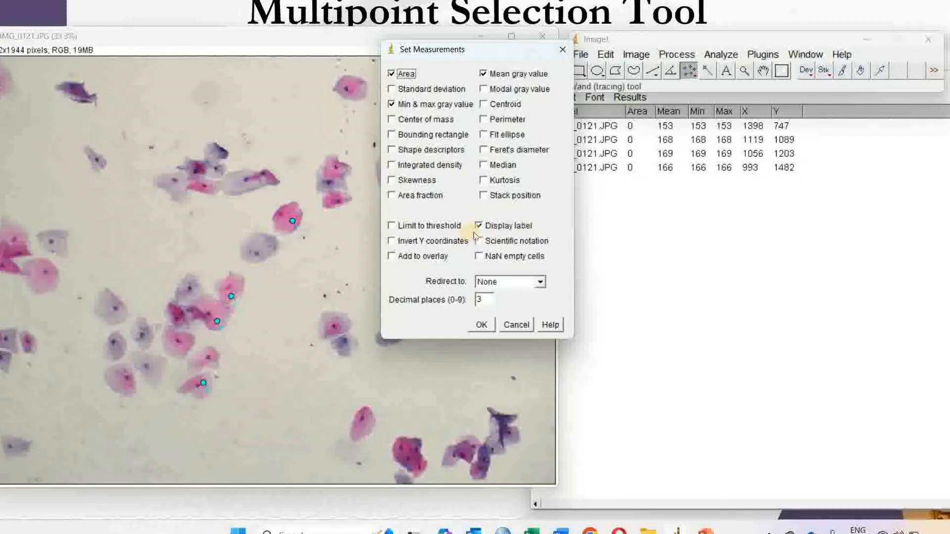
left_click(479, 228)
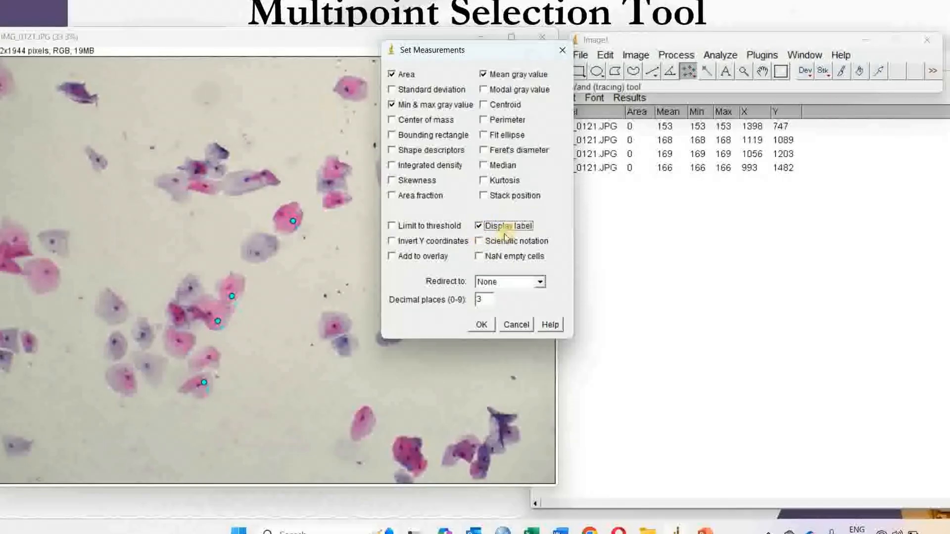
left_click(479, 326)
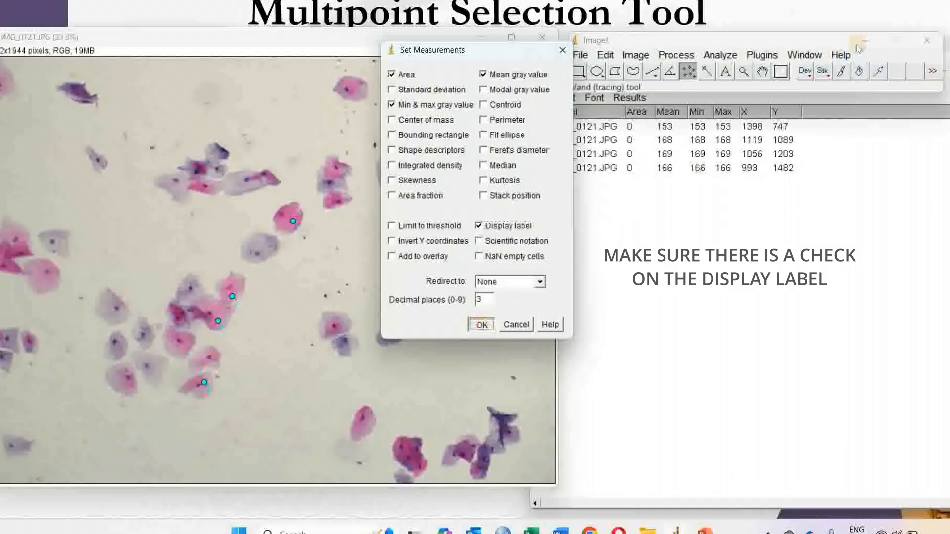
Close the Results table without saving the measurements.
left_click(760, 98)
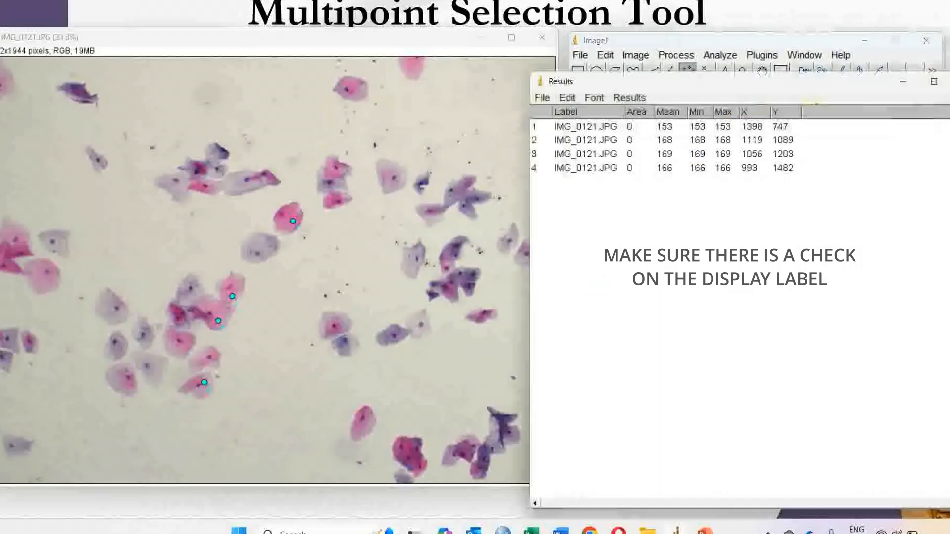
key("ctrl+w")
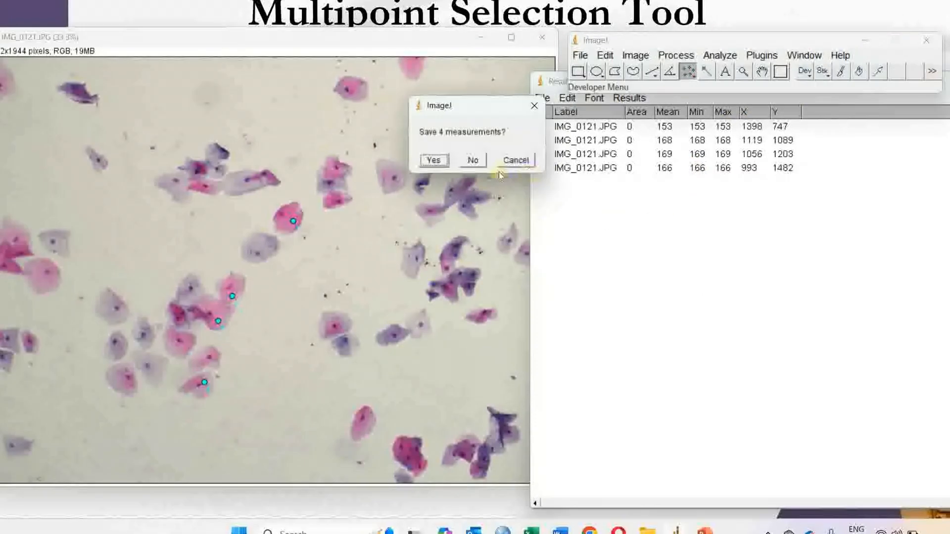
left_click(492, 166)
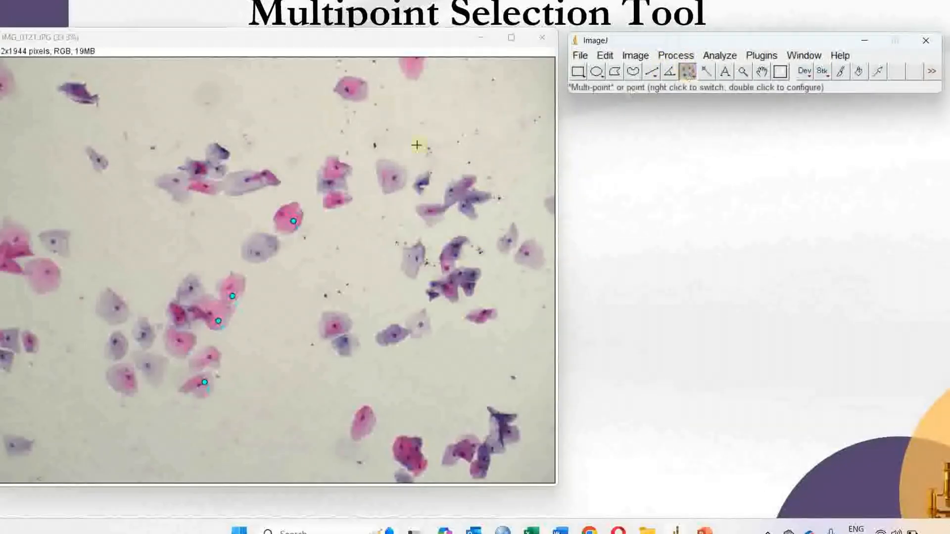
Close the image window and reopen IMG_0121.JPG.
left_click(539, 38)
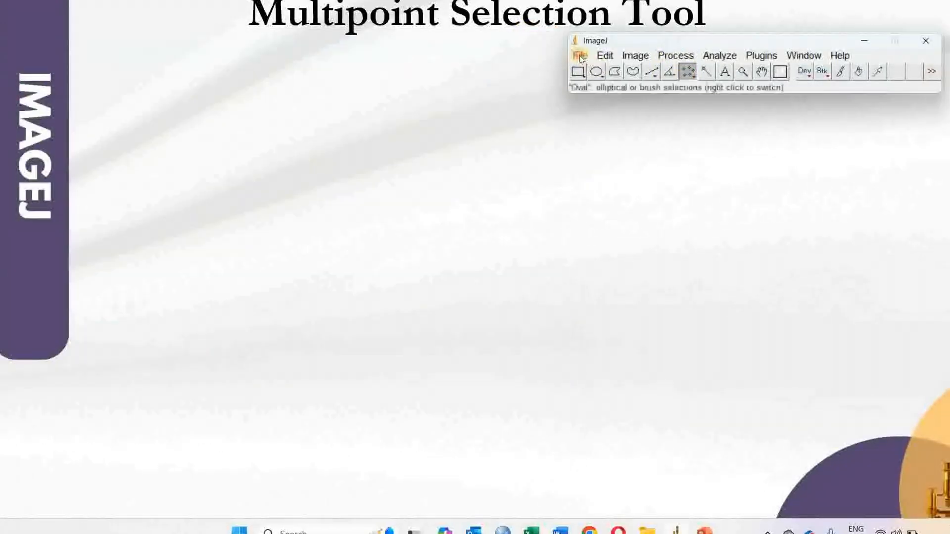
left_click(580, 55)
left_click(596, 87)
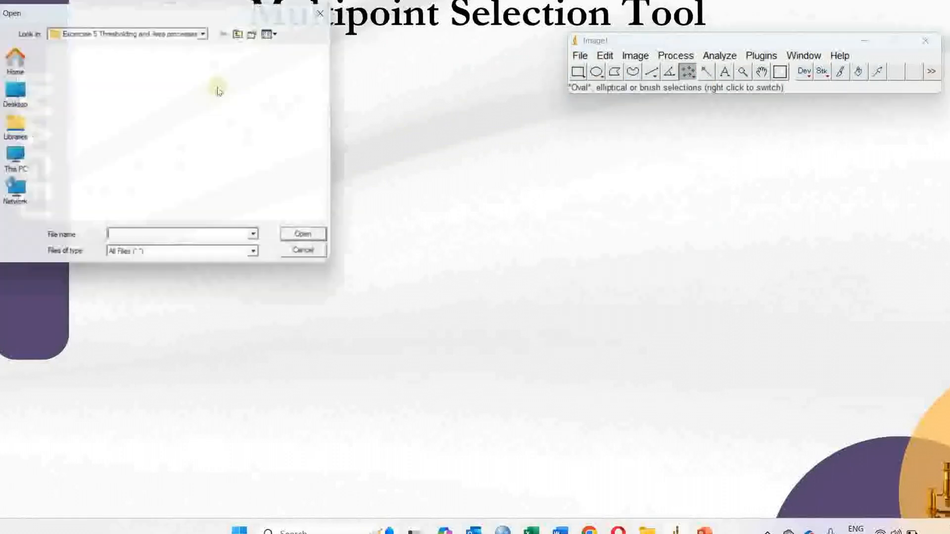
double_click(220, 91)
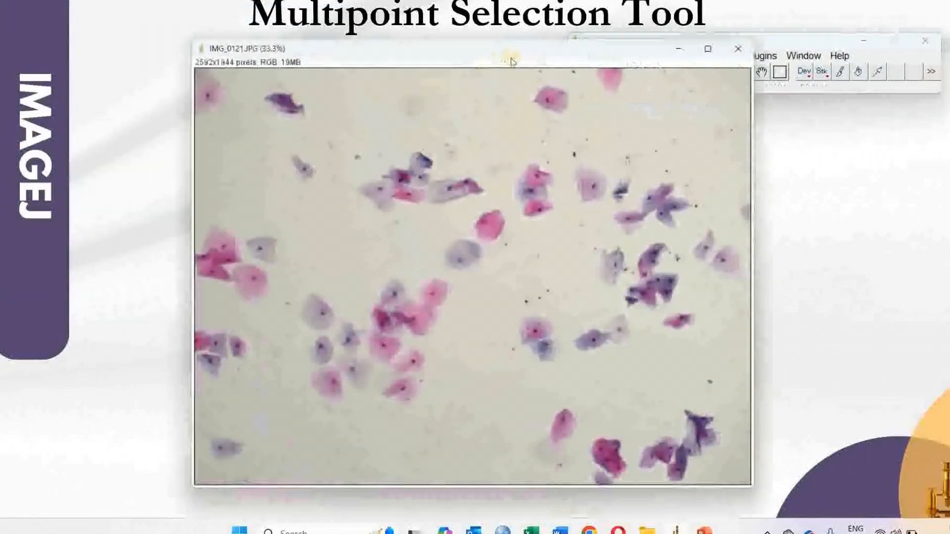
Open the multi-point tool's options and set the point type to Hybrid and colour to Orange.
left_click_drag(397, 45, 182, 44)
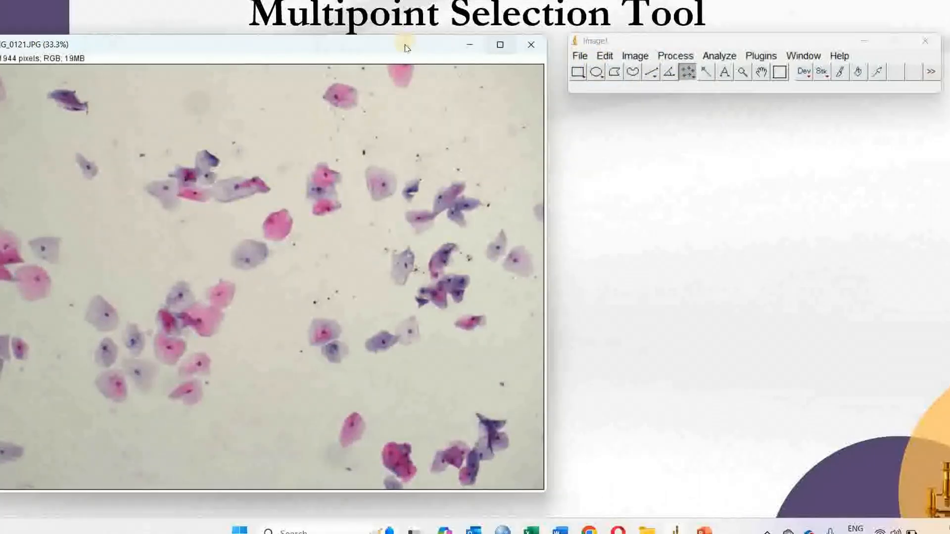
left_click_drag(443, 53, 474, 52)
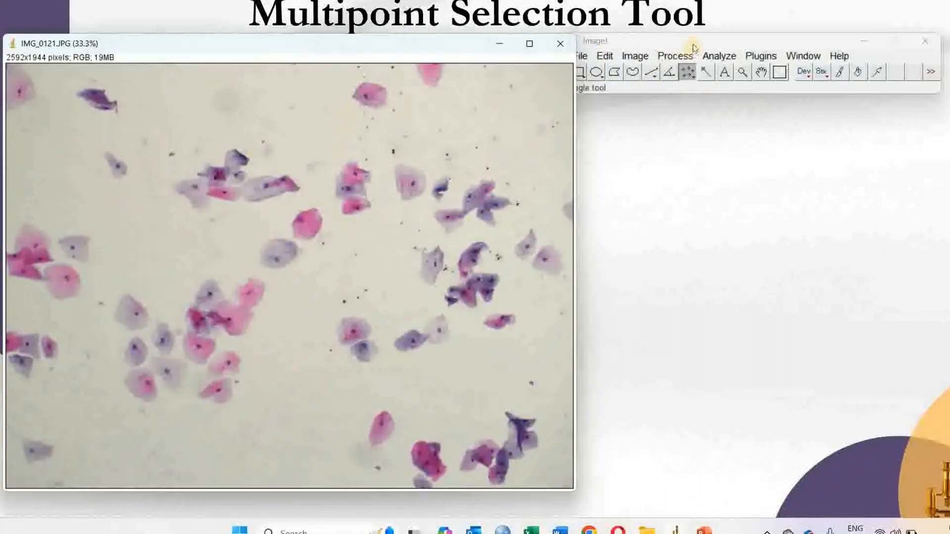
left_click(713, 71)
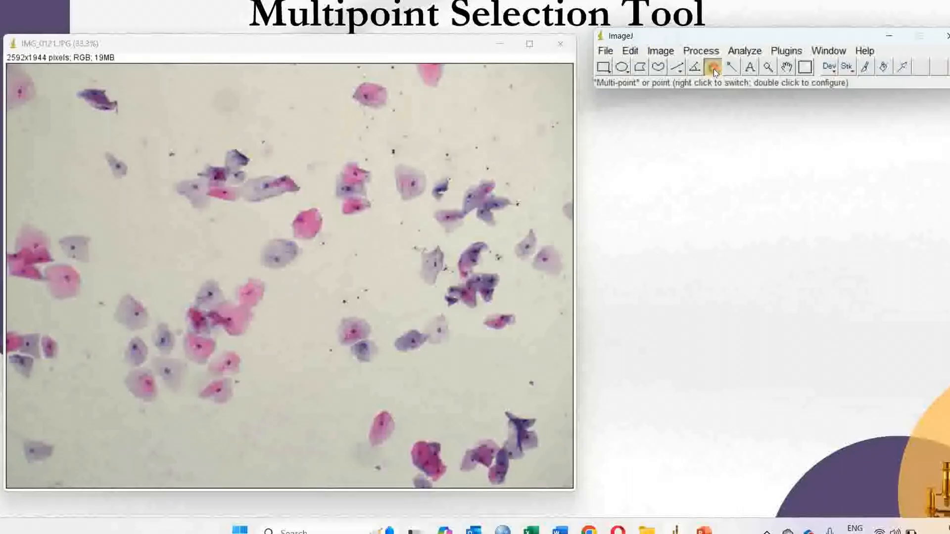
double_click(714, 72)
left_click_drag(709, 94, 652, 125)
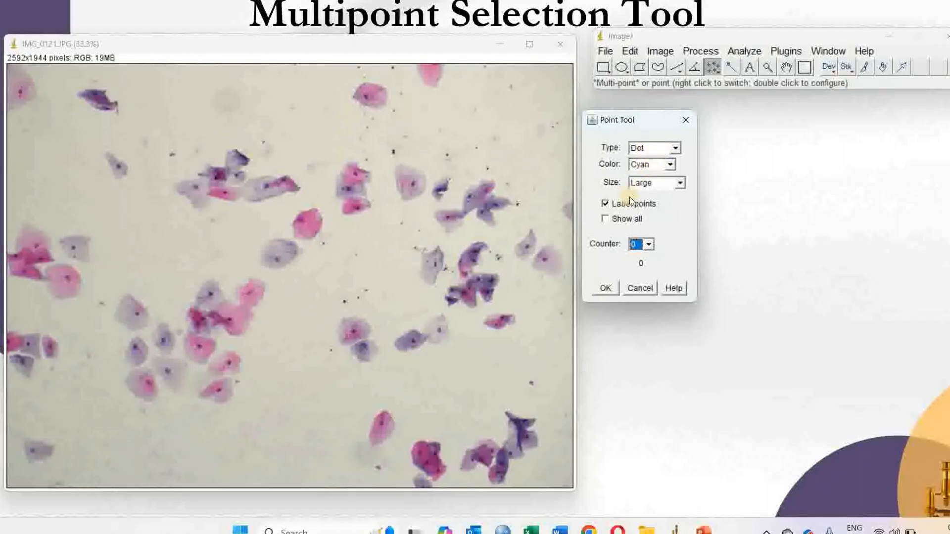
left_click(659, 145)
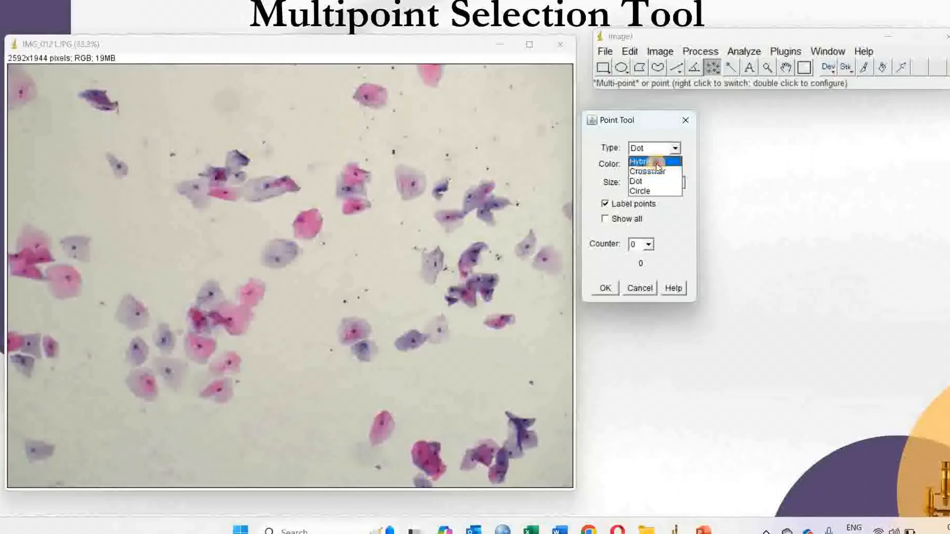
left_click(657, 161)
left_click(657, 168)
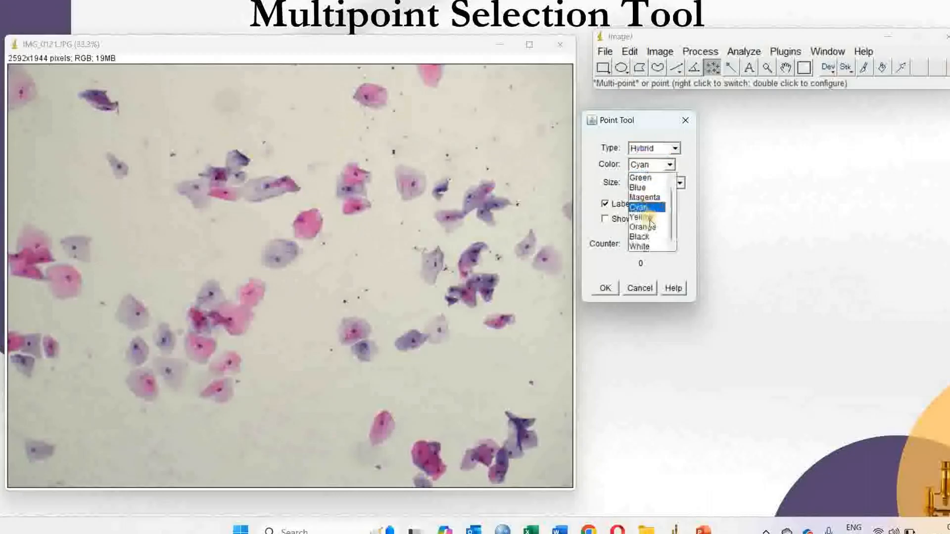
left_click(644, 227)
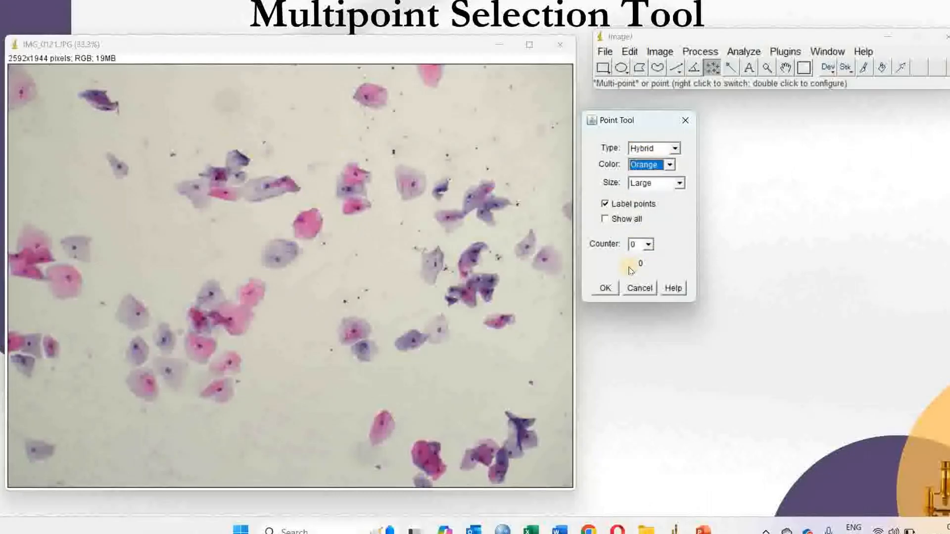
Set the point counter to 1 and confirm the point tool options.
left_click(649, 246)
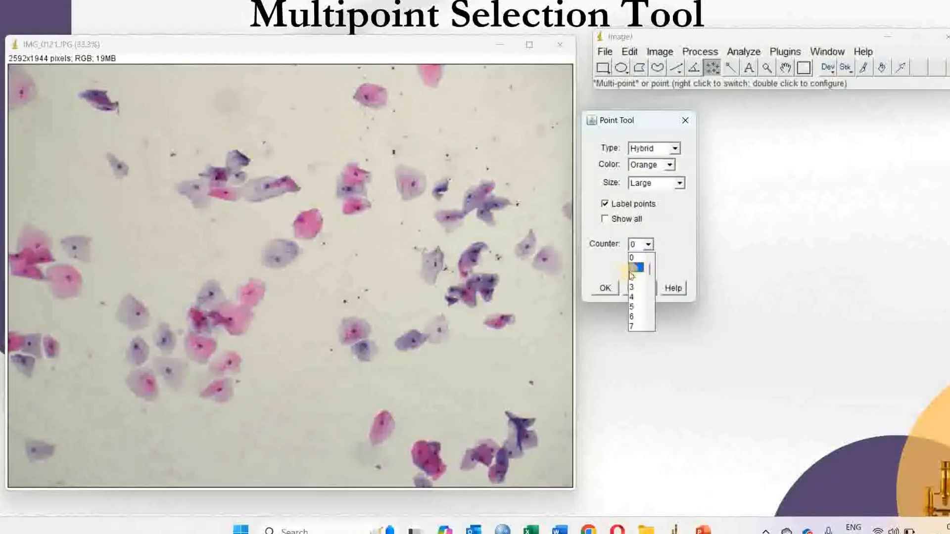
scroll(635, 317, "down", 3)
scroll(637, 302, "up", 3)
left_click(636, 270)
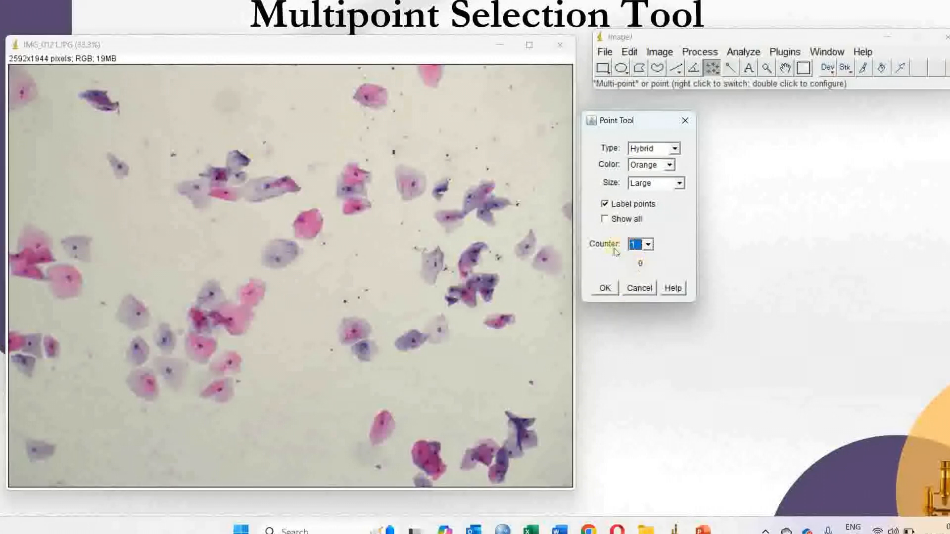
left_click(605, 289)
Mark eleven more cells across the image with multi-point selections.
left_click(308, 226)
left_click(251, 300)
left_click(240, 325)
left_click(219, 367)
left_click(202, 353)
left_click(70, 287)
left_click(28, 270)
left_click(35, 255)
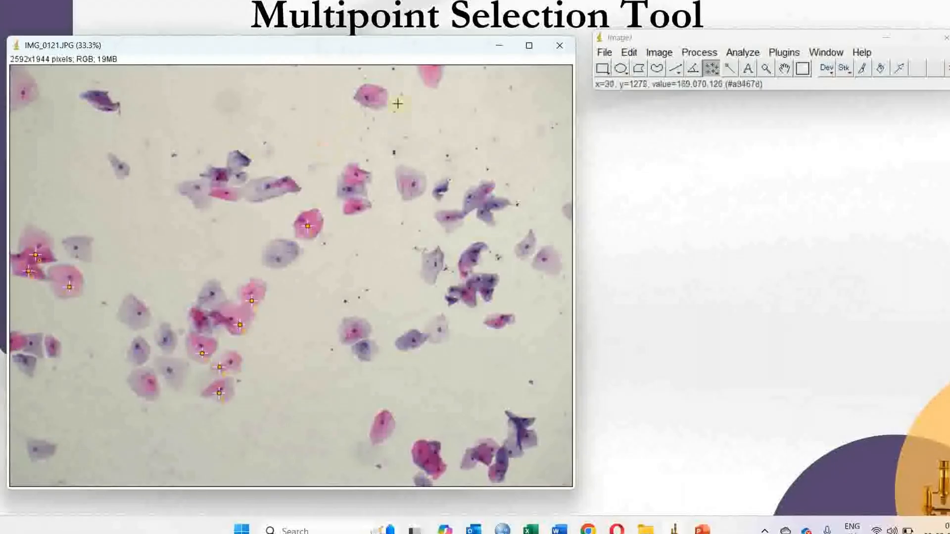
left_click(435, 75)
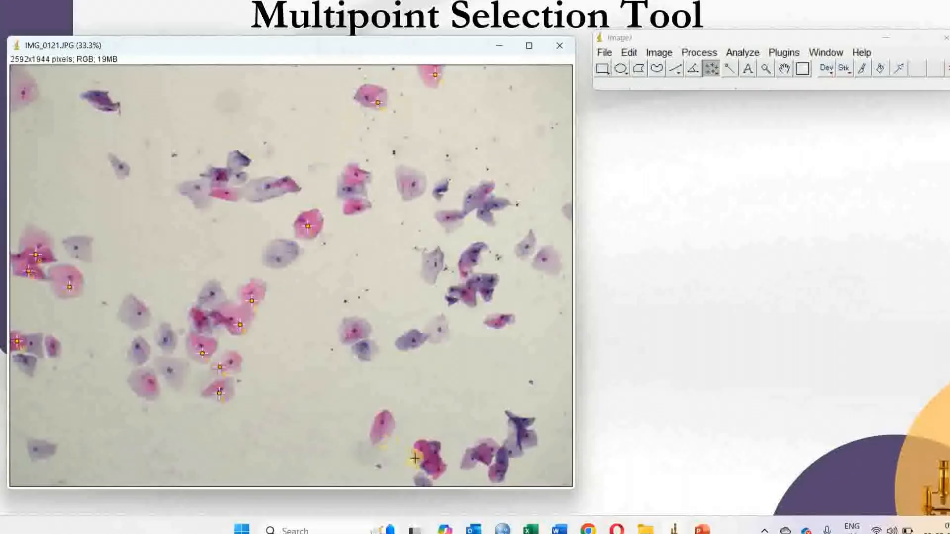
left_click(383, 434)
left_click(354, 333)
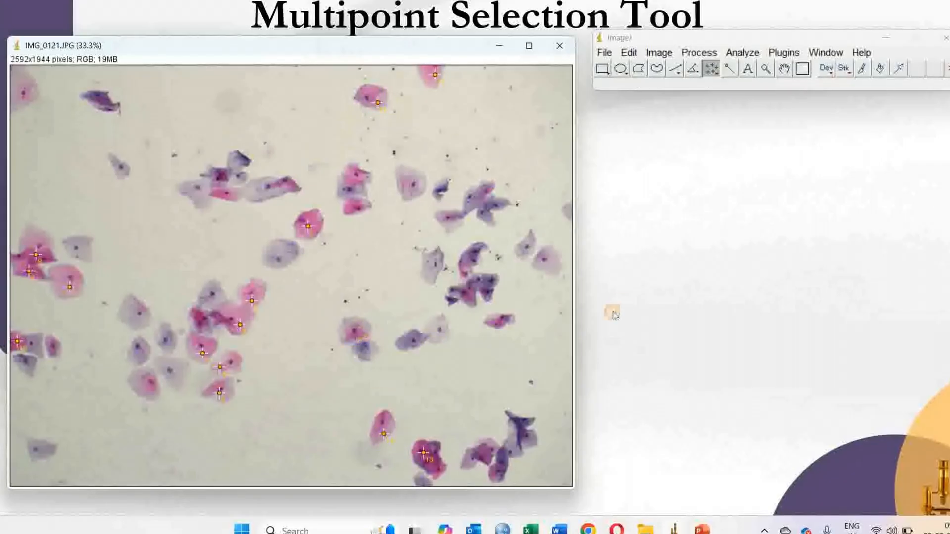
Open the multi-point tool's options and change the point type to Dot.
double_click(709, 71)
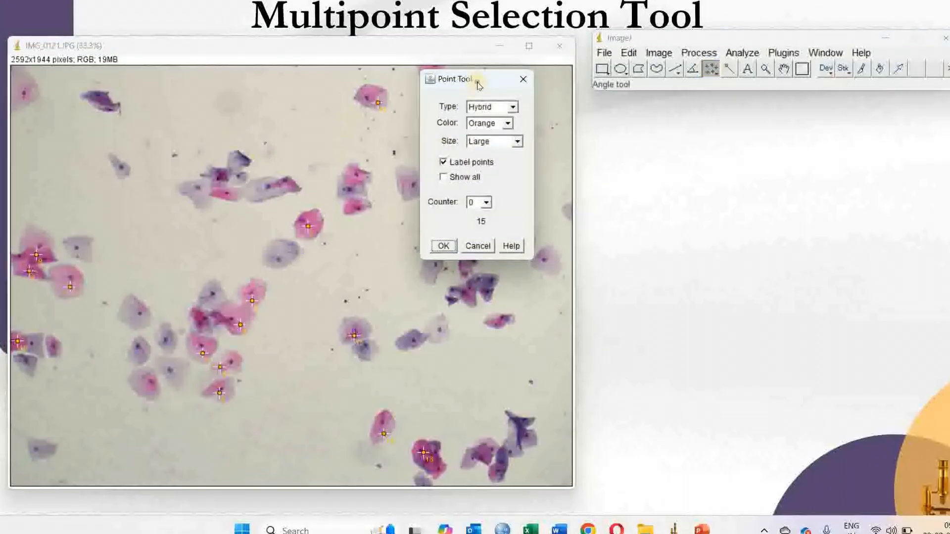
left_click(705, 135)
left_click(678, 161)
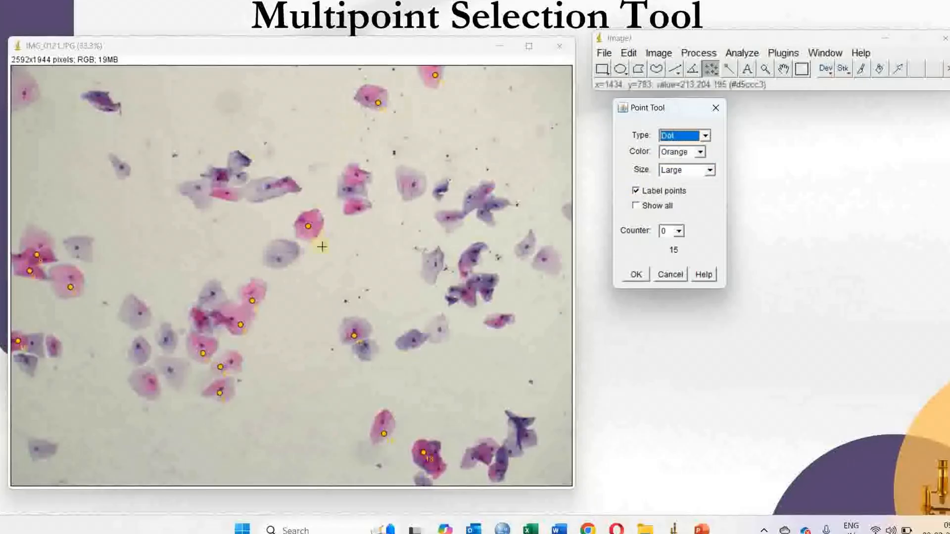
Set the point colour to Cyan and the counter to 3.
left_click(685, 152)
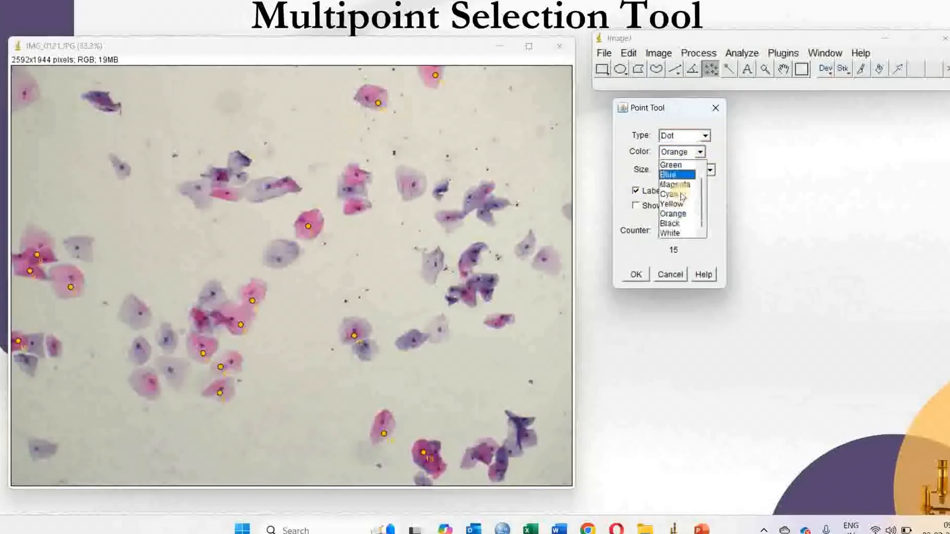
left_click(682, 195)
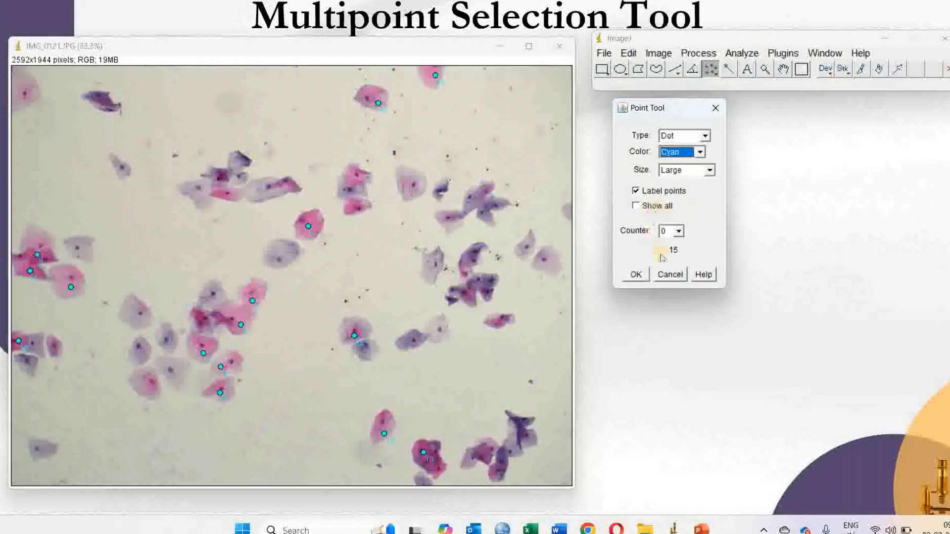
left_click(678, 231)
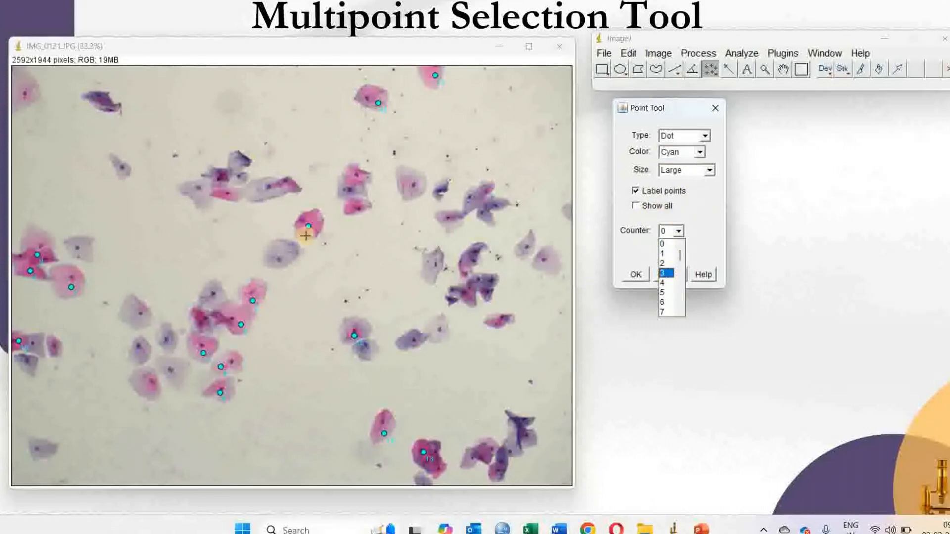
left_click(666, 271)
Mark more cells in the upper and middle parts of the image with counter 3 points.
left_click(351, 207)
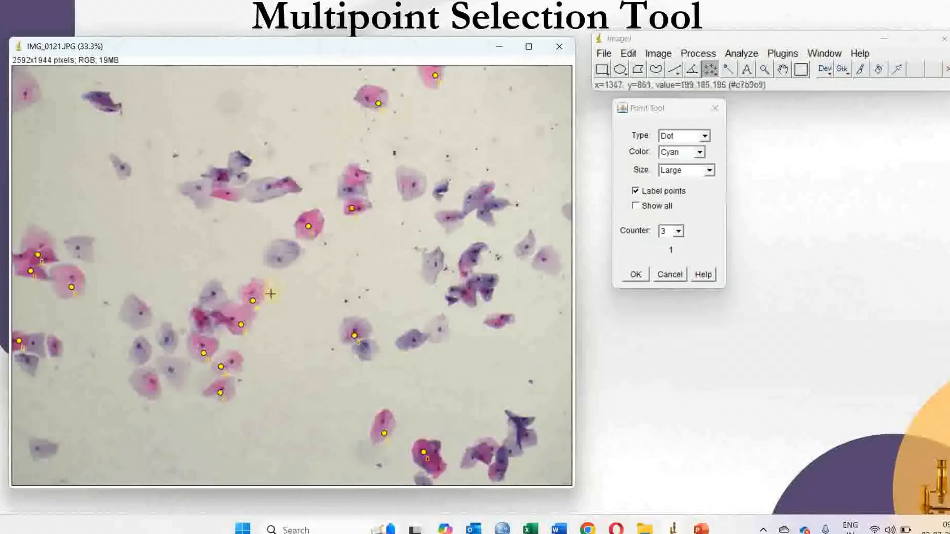
left_click(360, 188)
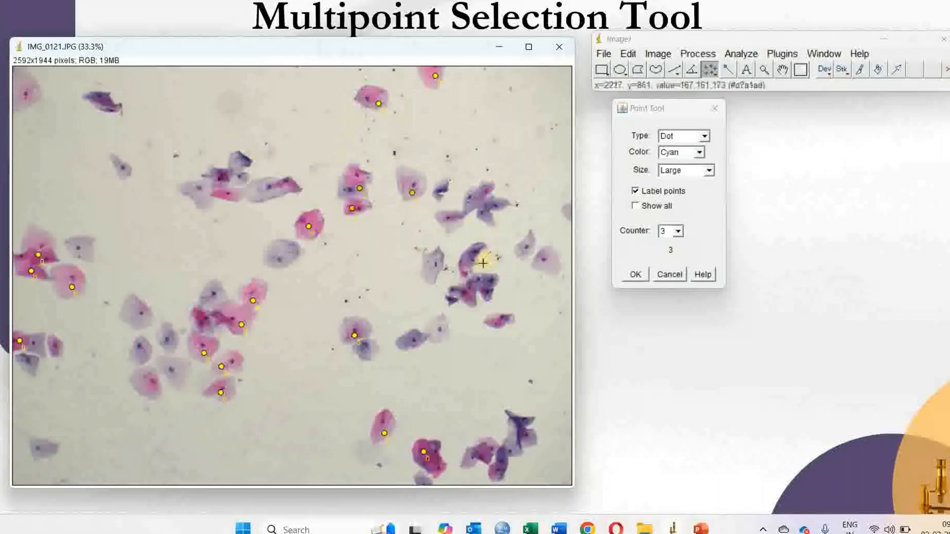
left_click(429, 272)
left_click(446, 229)
left_click(500, 206)
left_click(469, 257)
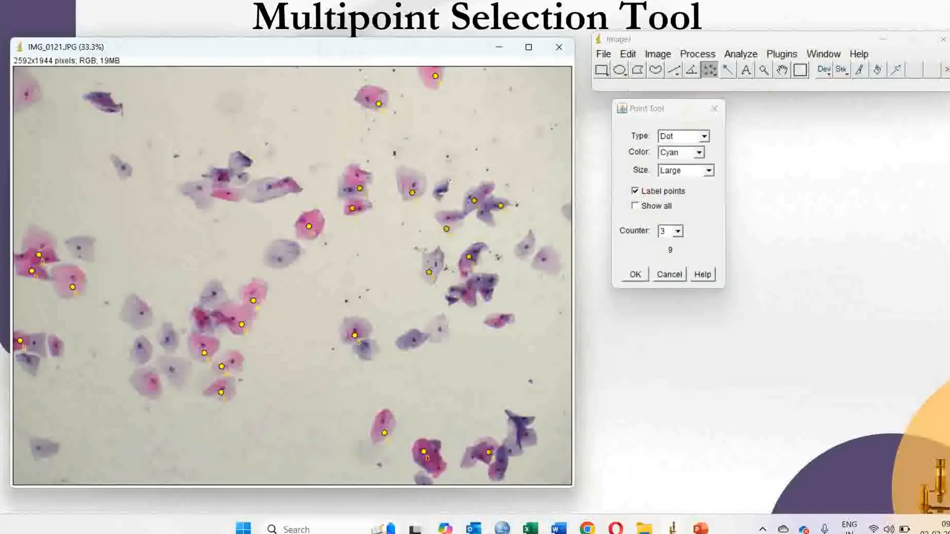
Measure all marked points and move the Results window aside before returning to the image.
left_click(735, 55)
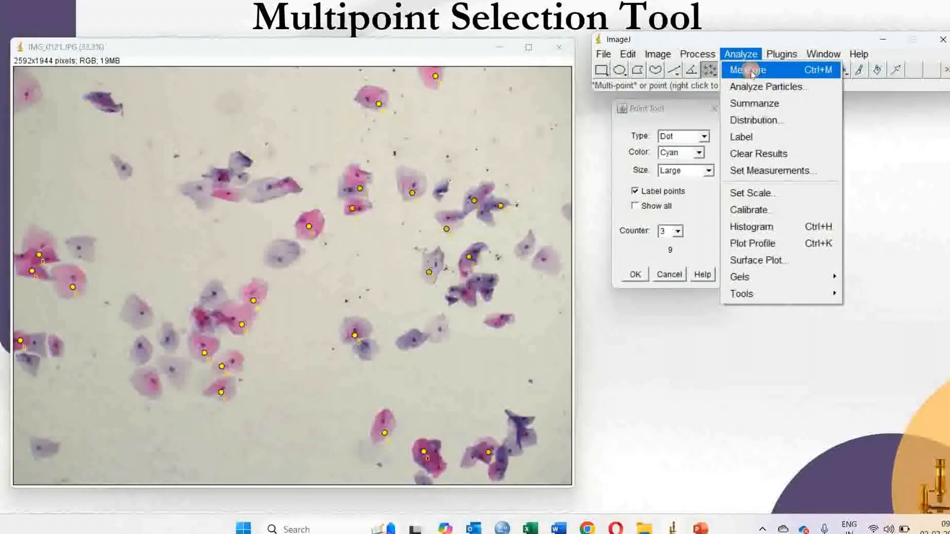
left_click(747, 67)
left_click_drag(376, 60, 194, 27)
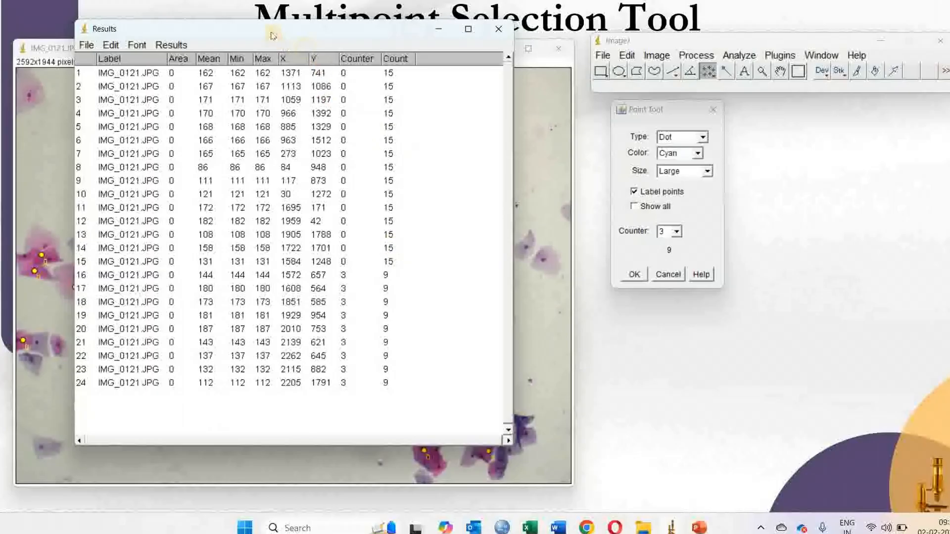
mouse_move(600, 89)
left_mouse_down()
mouse_move(740, 57)
mouse_move(596, 70)
left_mouse_up()
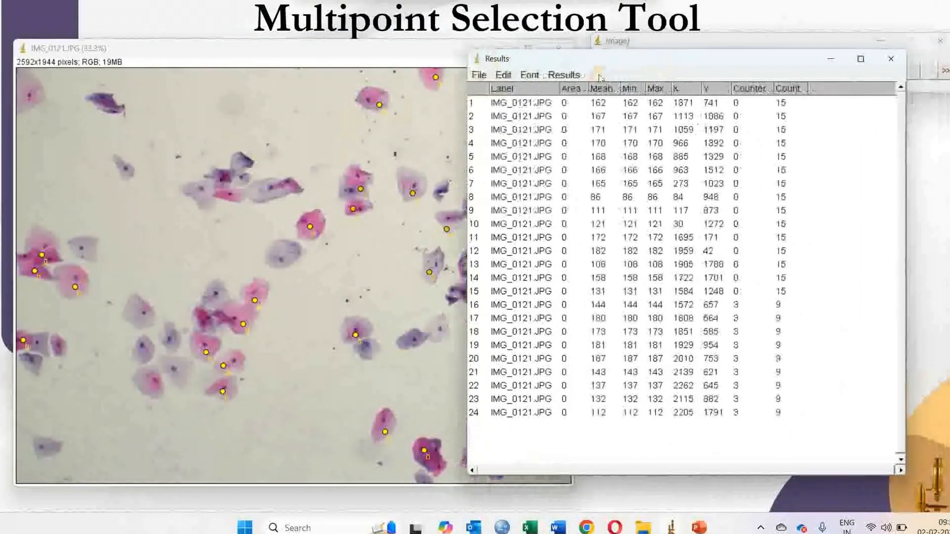
left_click(300, 49)
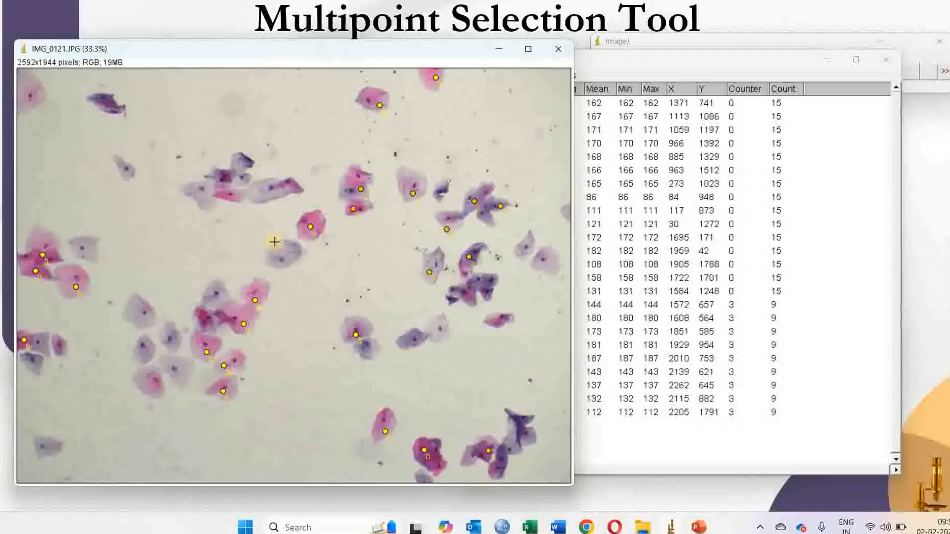
left_click(695, 49)
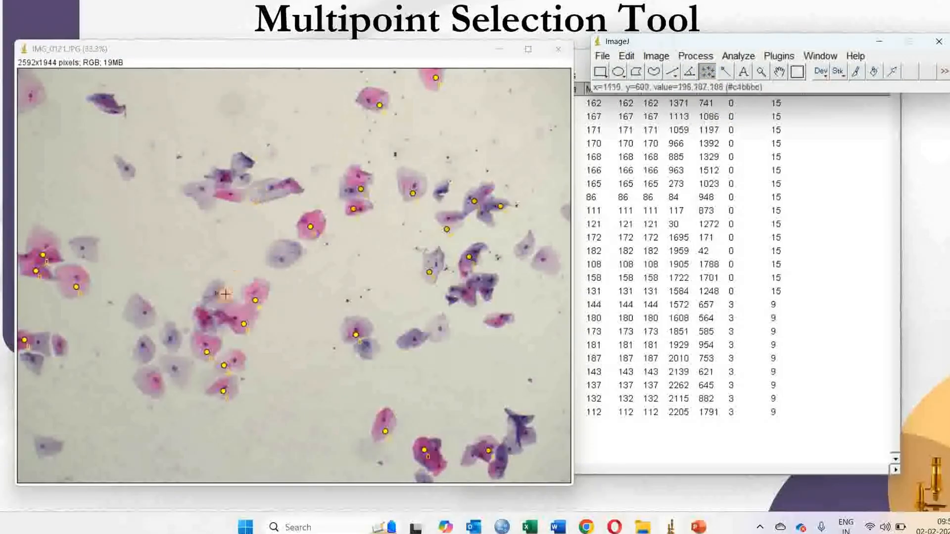
Mark sixteen more unmarked cells across the image with additional counter 3 points.
left_click(256, 196)
left_click(202, 200)
left_click(112, 106)
left_click(129, 173)
left_click(91, 250)
left_click(255, 300)
left_click(222, 305)
left_click(176, 340)
left_click(182, 374)
left_click(152, 385)
left_click(143, 354)
left_click(145, 322)
left_click(39, 364)
left_click(43, 348)
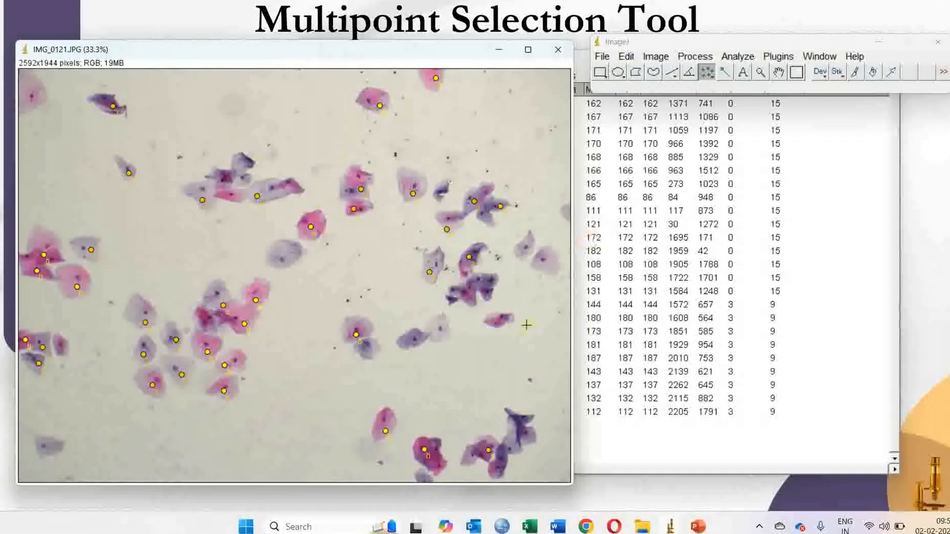
left_click(406, 342)
left_click(442, 335)
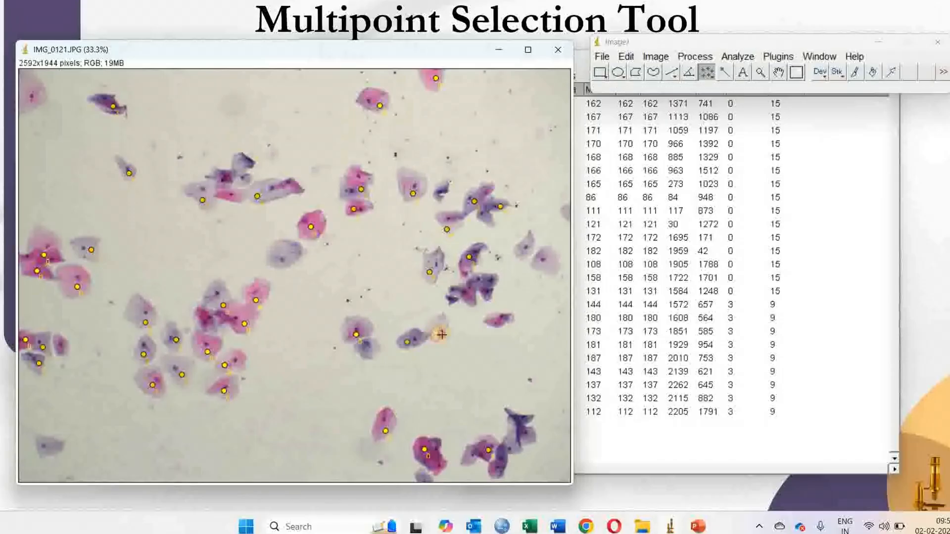
Measure the points again and scroll through the Results table to review the new rows.
left_click(731, 56)
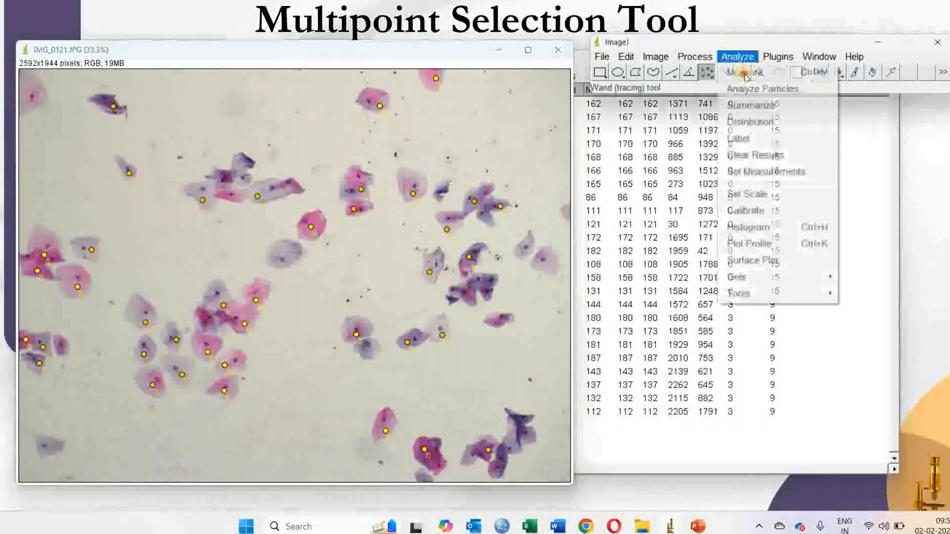
left_click(751, 74)
scroll(800, 295, "up", 6)
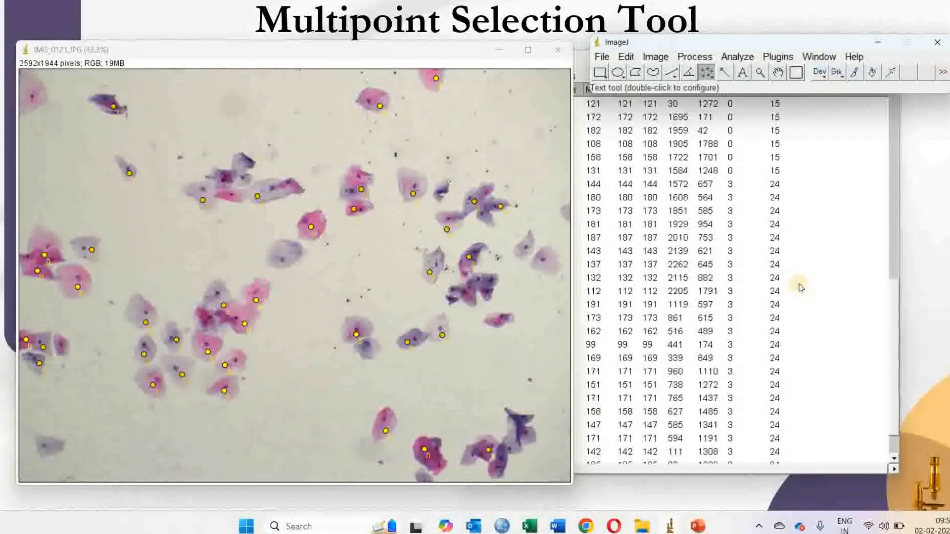
scroll(784, 193, "down", 5)
scroll(784, 190, "up", 2)
scroll(785, 191, "down", 2)
scroll(787, 198, "up", 4)
scroll(787, 202, "down", 1)
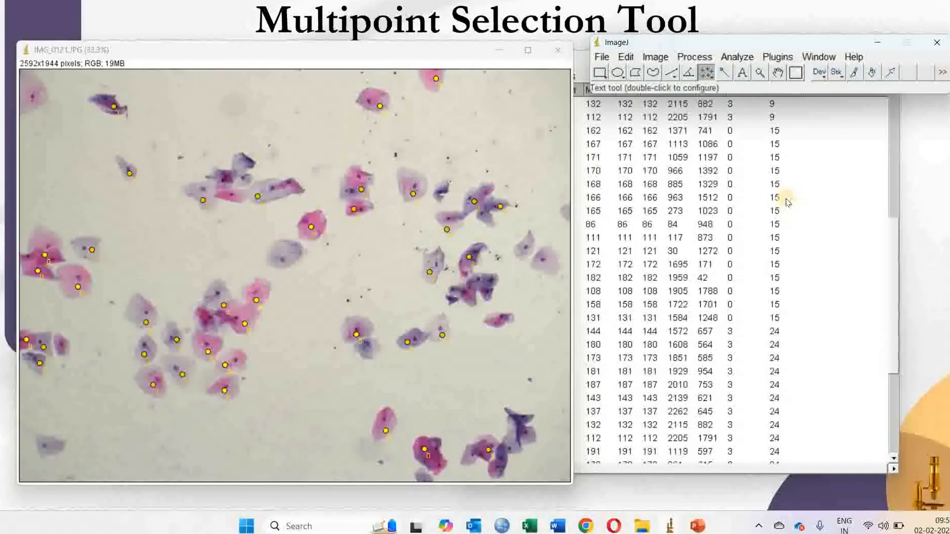
scroll(788, 203, "down", 5)
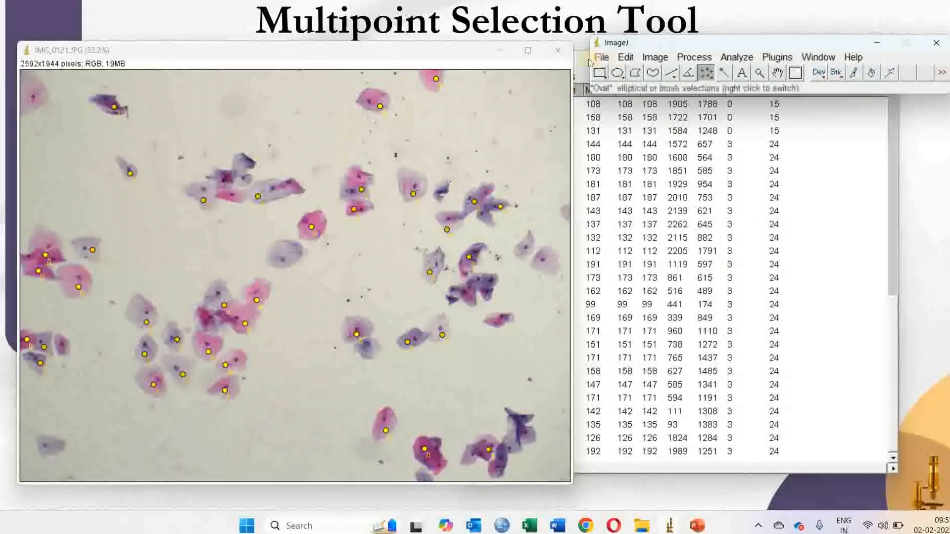
Close the image window and the Results window without saving the measurements.
left_click(555, 54)
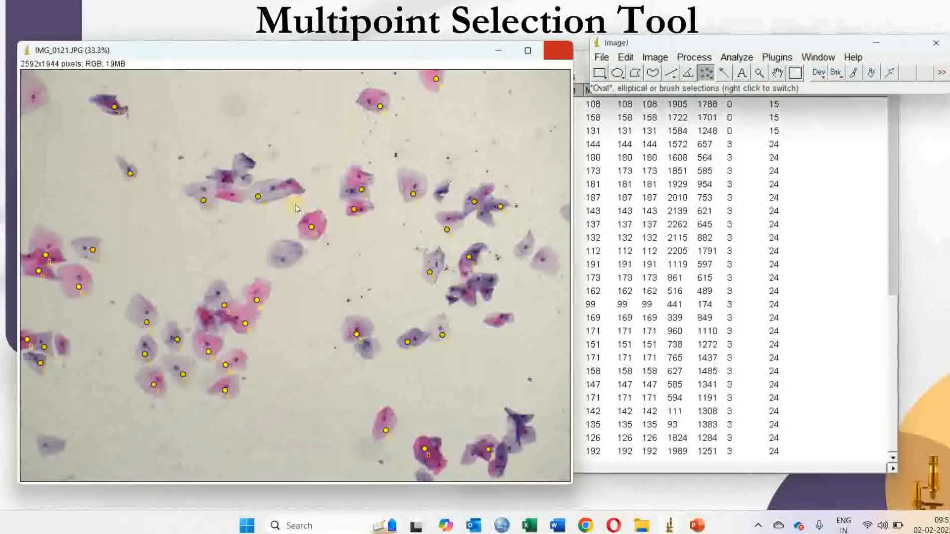
left_click_drag(569, 51, 569, 56)
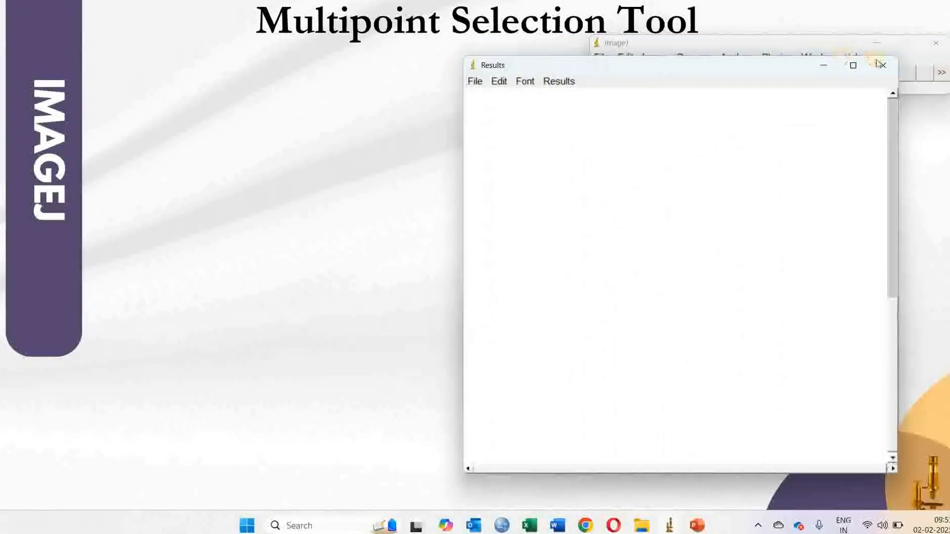
left_click(883, 65)
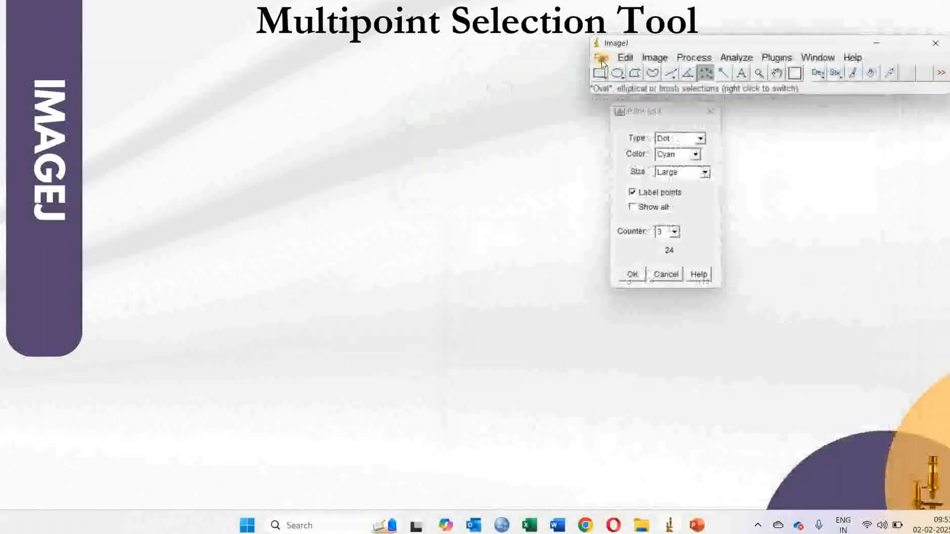
Open Chromagar colonies from the Exercise 3 Multipoint counting folder.
left_click(601, 58)
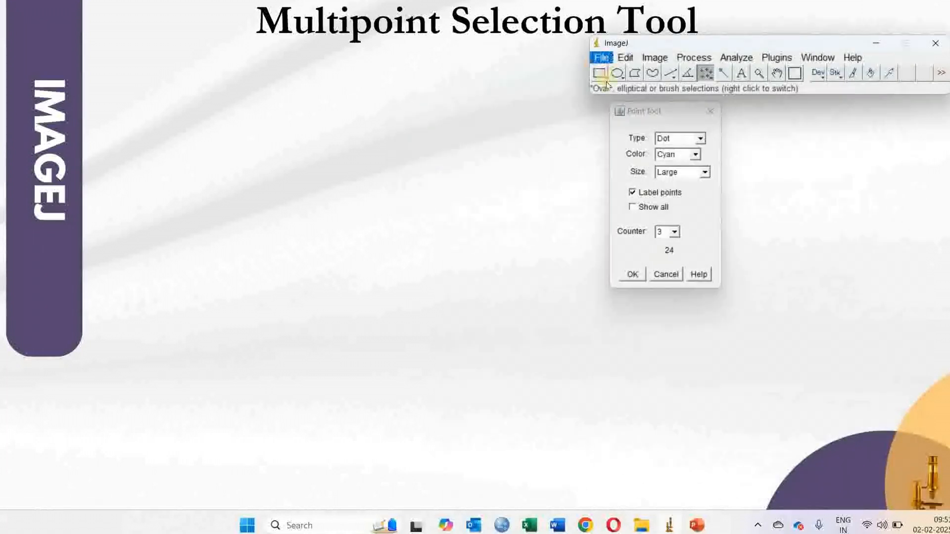
left_click(607, 89)
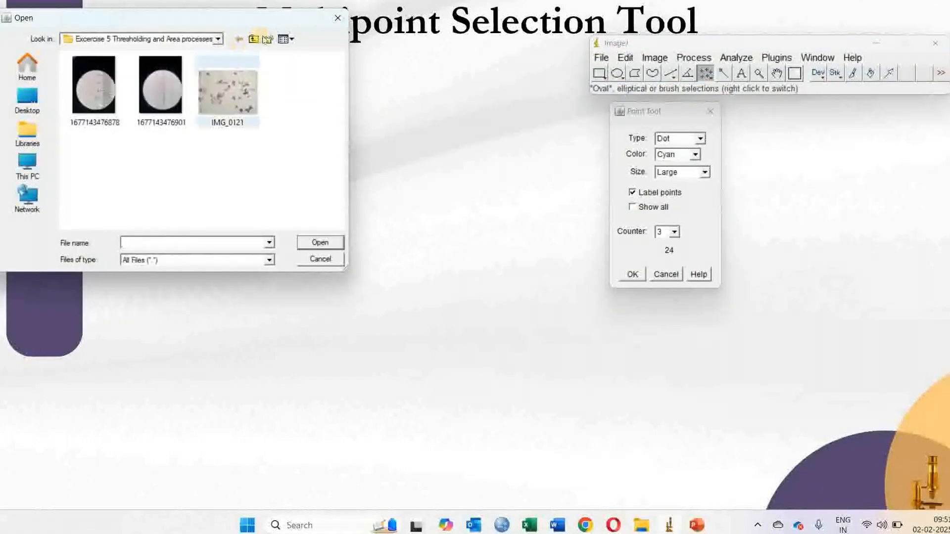
left_click(253, 40)
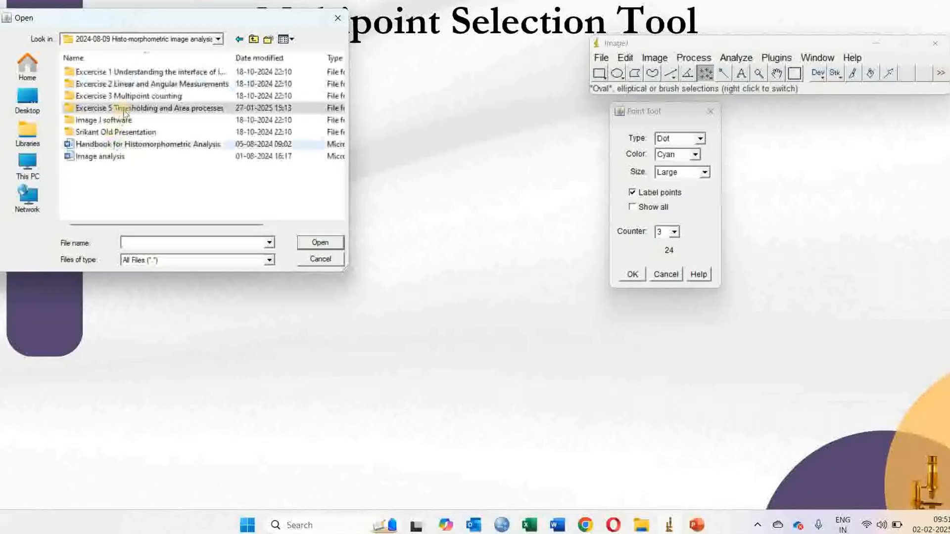
double_click(146, 97)
double_click(109, 106)
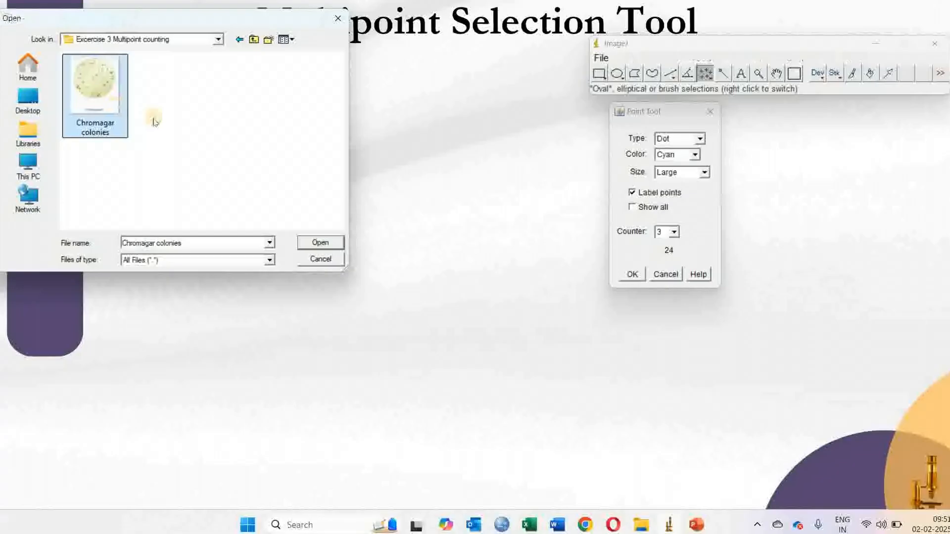
Move the plate image window and mark dark colonies in the upper middle of the plate.
left_click_drag(327, 62, 161, 37)
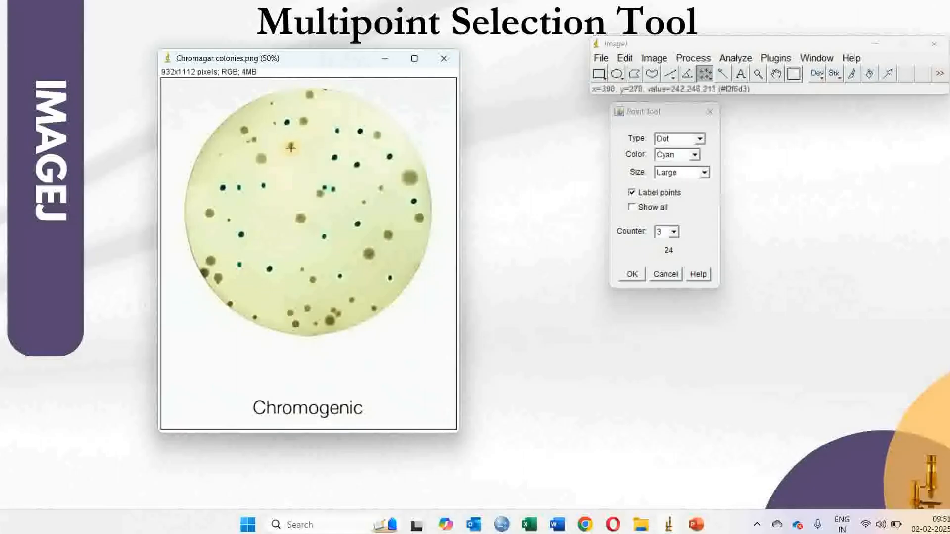
left_click(338, 133)
left_click(359, 172)
left_click(335, 159)
left_click(327, 190)
Set the point colour to Yellow and the counter to 4.
left_click(680, 156)
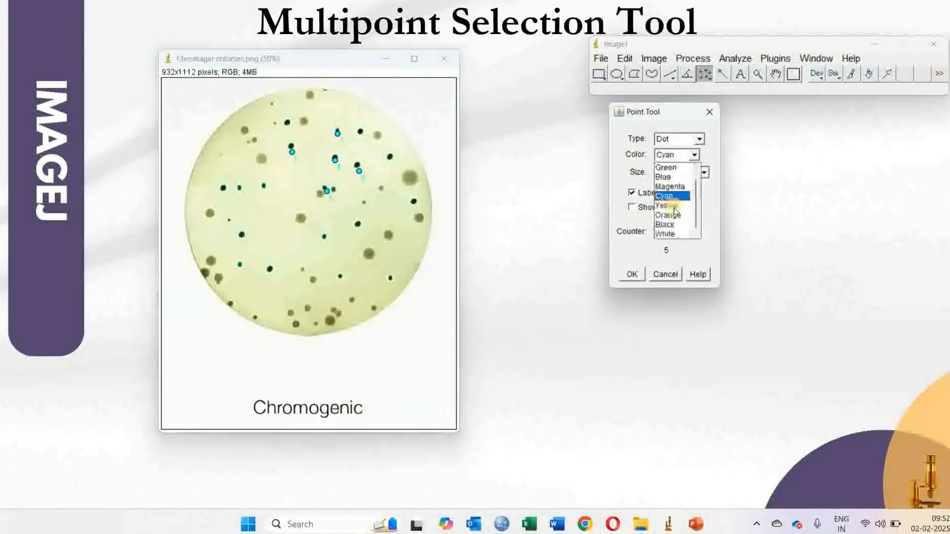
left_click(670, 246)
left_click(672, 232)
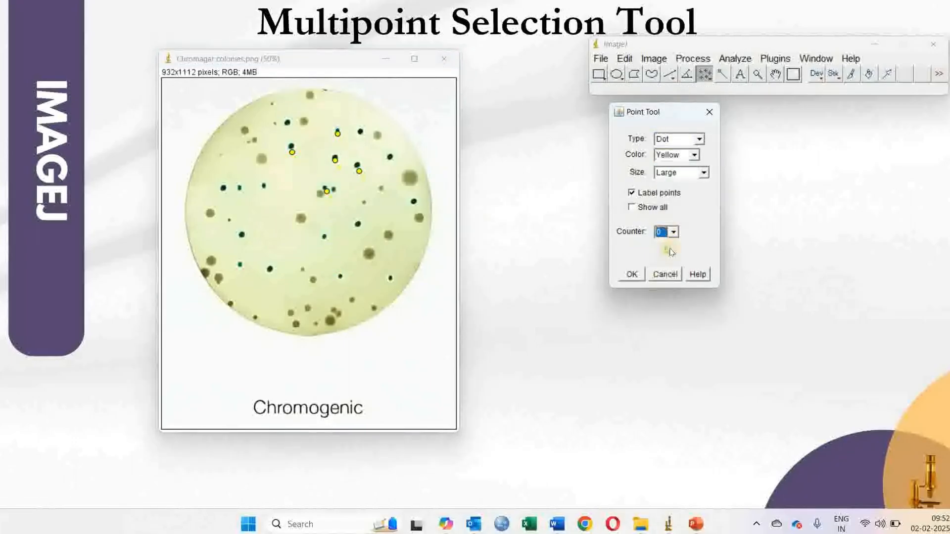
left_click(672, 233)
left_click(660, 280)
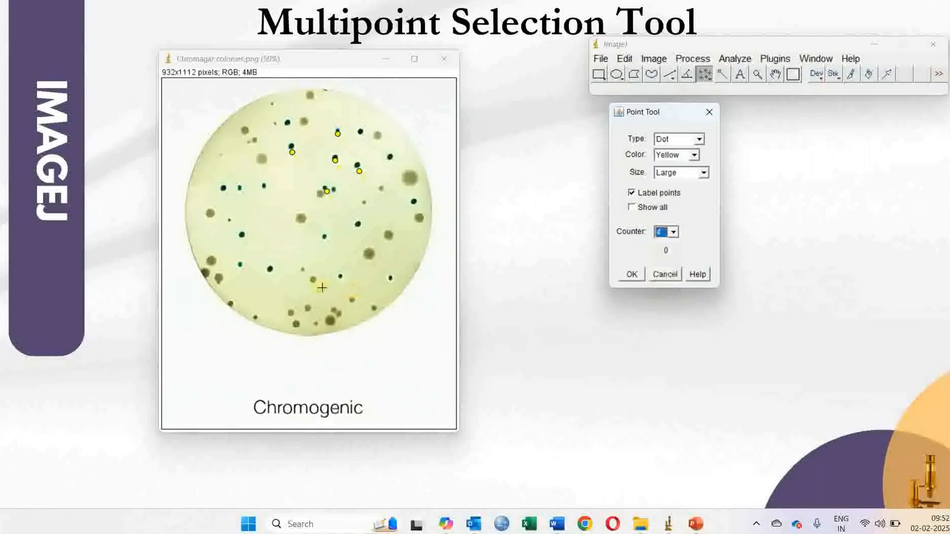
Mark four pale colonies on the lower and right parts of the plate with counter 4.
left_click(315, 285)
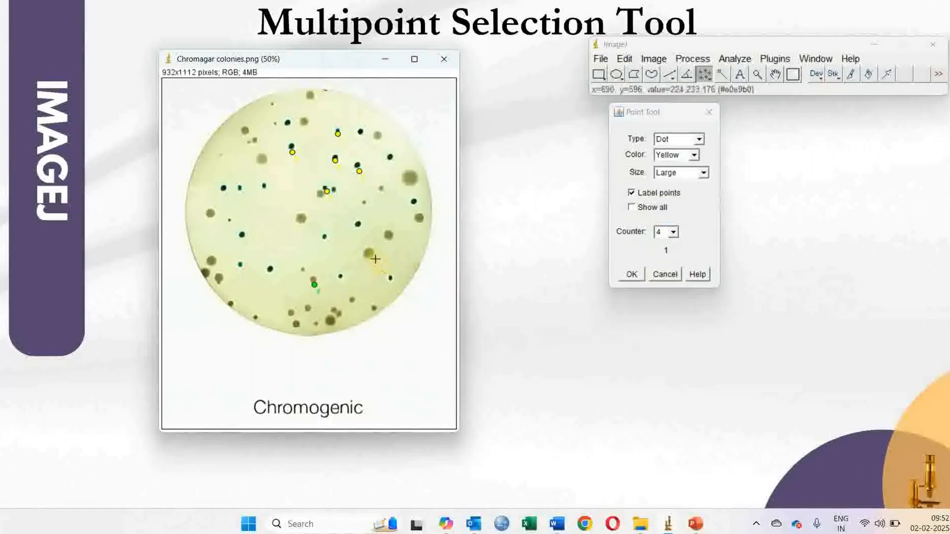
left_click(375, 259)
left_click(395, 238)
left_click(411, 185)
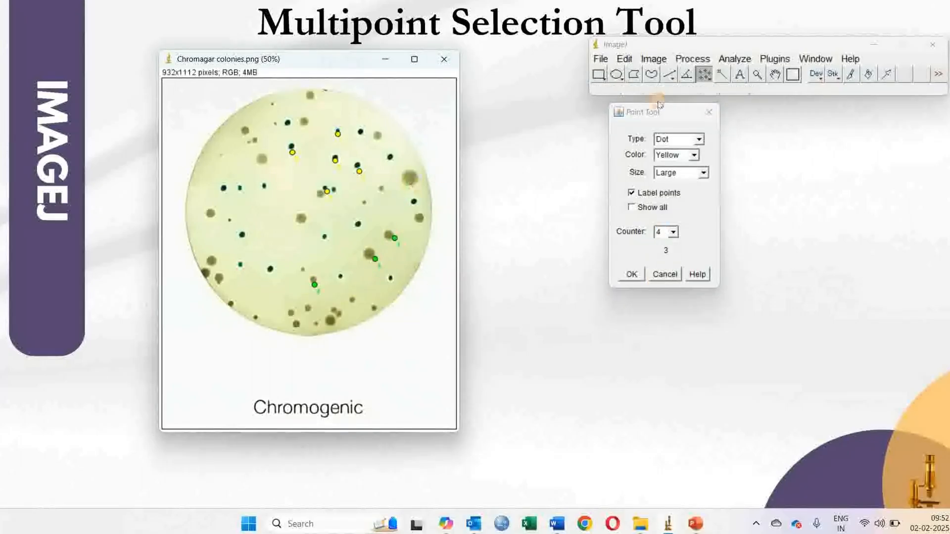
Measure the marked colonies and move the Results window beside the image.
left_click(734, 60)
left_click(802, 76)
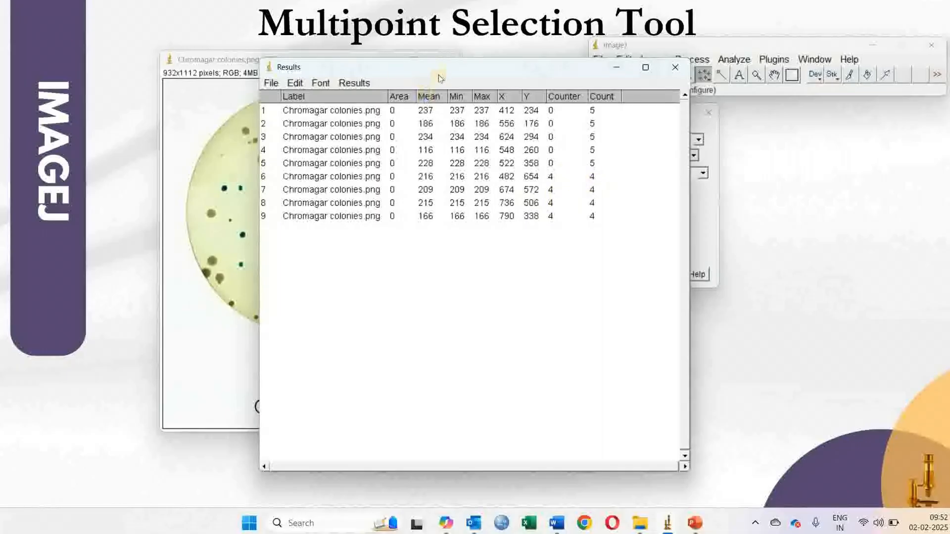
left_click_drag(483, 71, 624, 93)
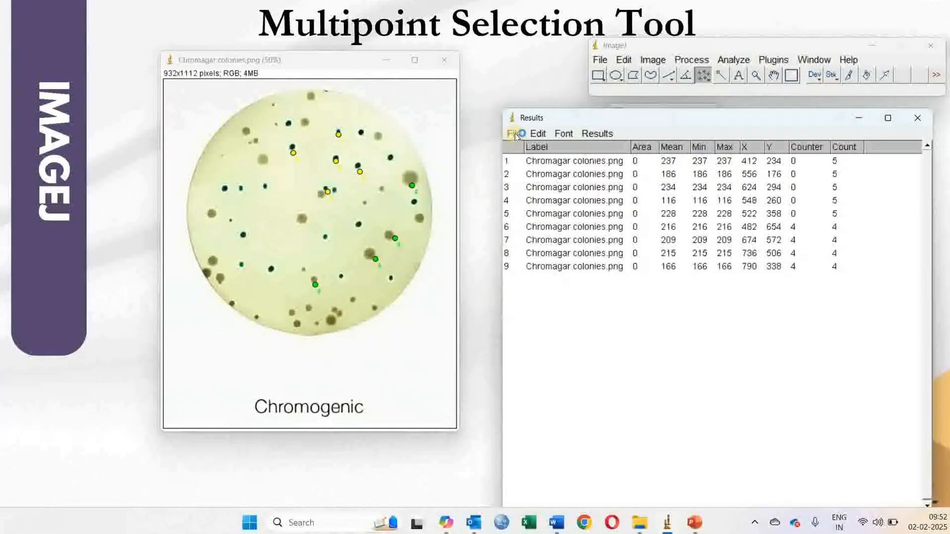
Open the 22Female image from the scanned images folder.
left_click(600, 60)
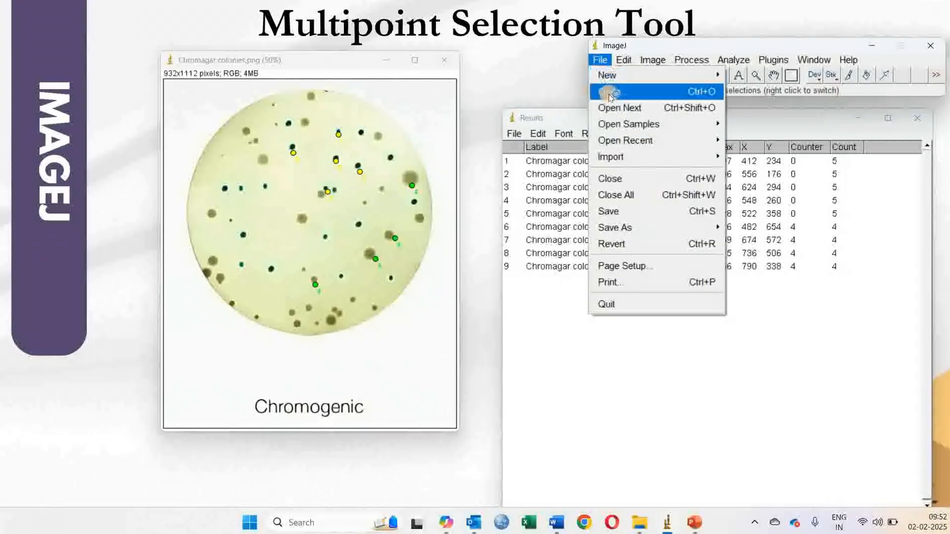
left_click(609, 93)
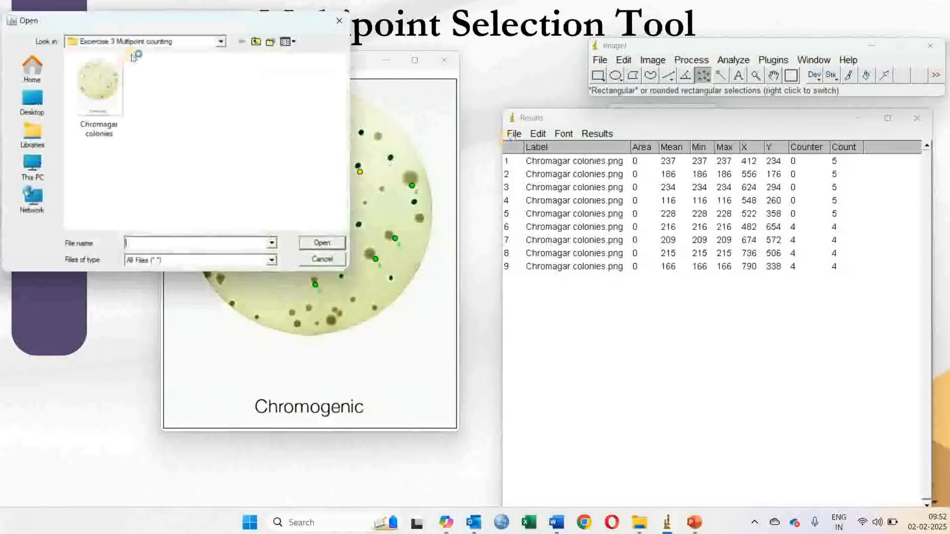
left_click(257, 45)
left_click(257, 45)
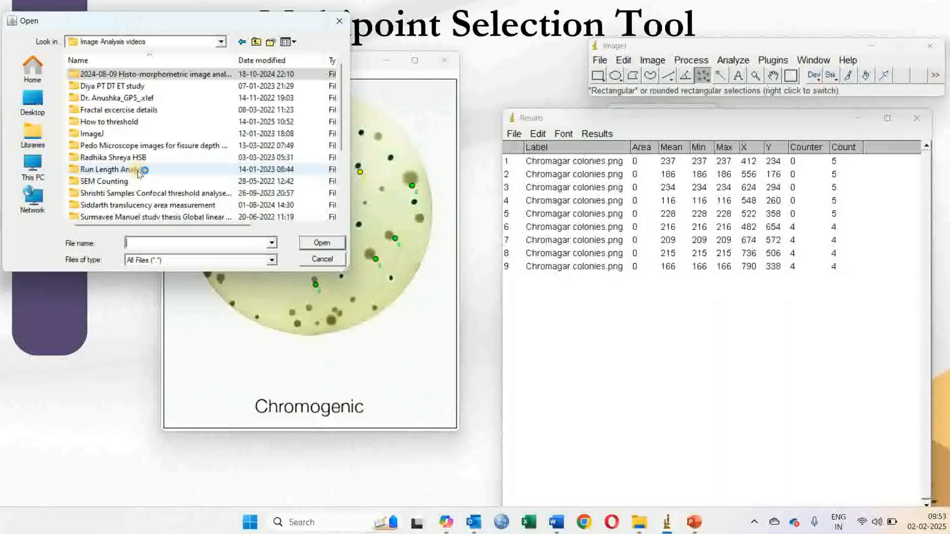
scroll(139, 173, "down", 1)
scroll(141, 185, "up", 1)
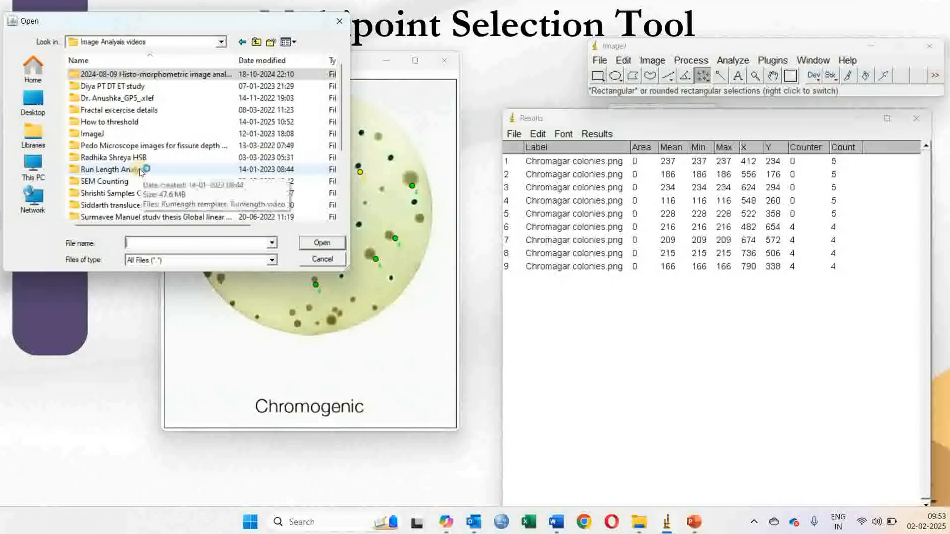
scroll(140, 171, "down", 1)
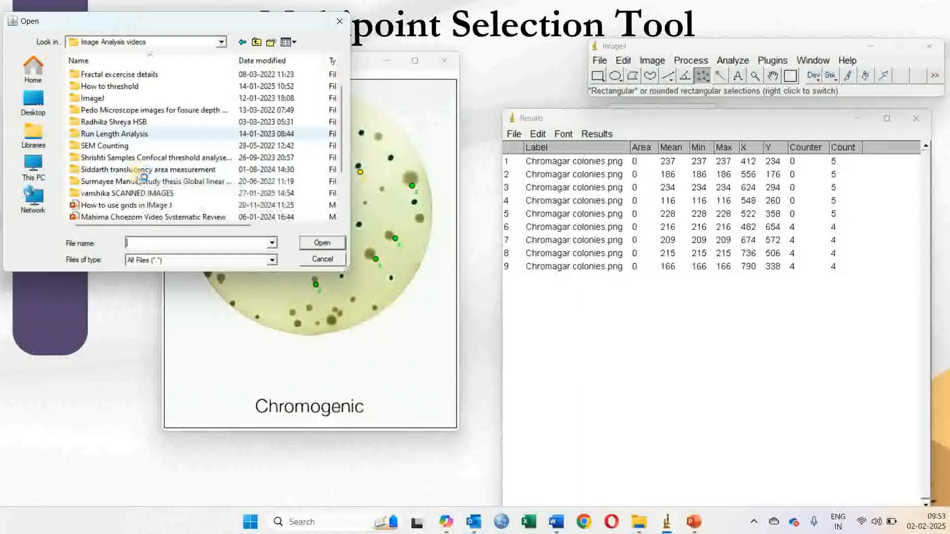
double_click(127, 195)
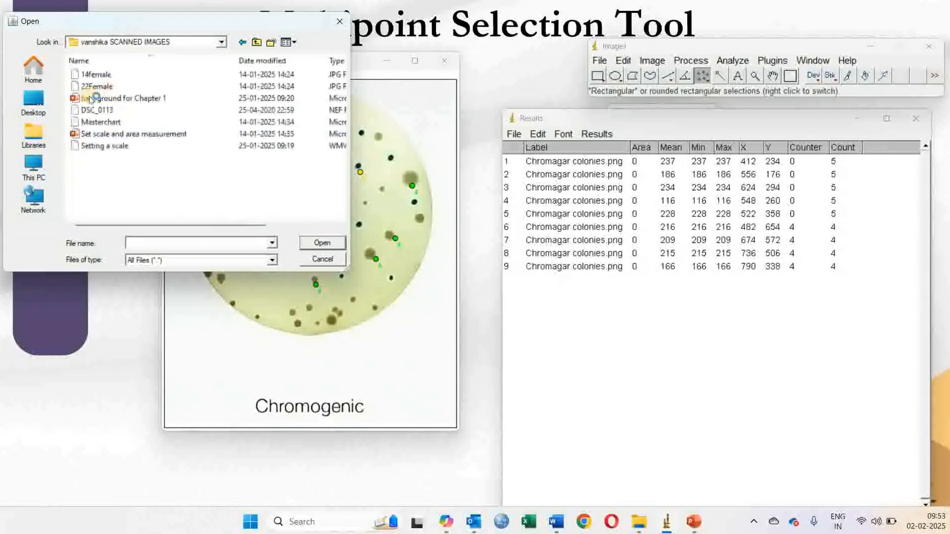
left_click(98, 87)
double_click(99, 87)
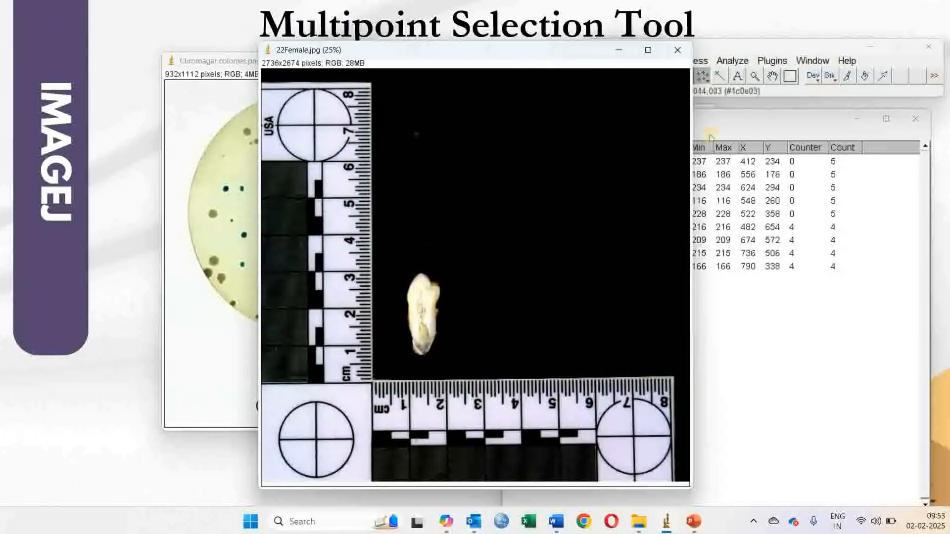
Zoom in to 75% on the tooth in the 22Female image.
left_click(755, 77)
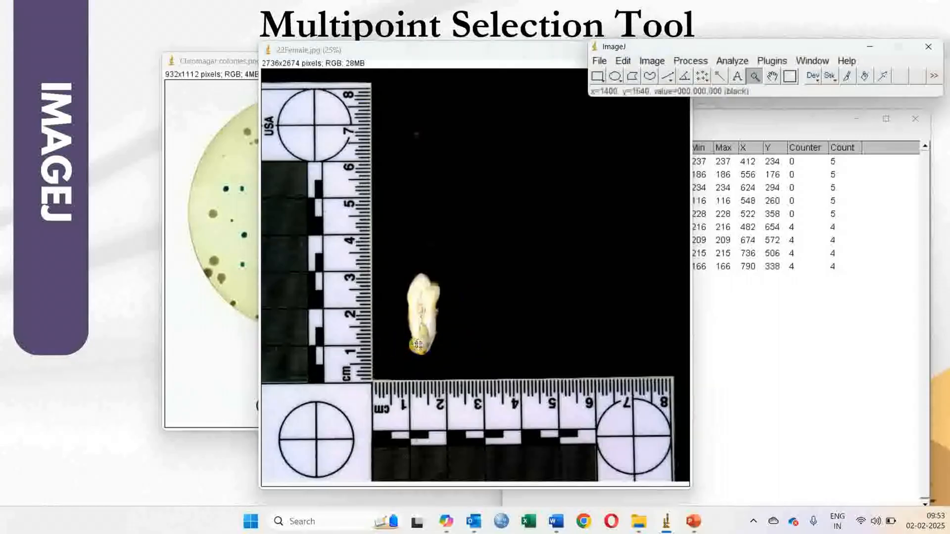
left_click(448, 332)
left_click(508, 268)
left_click(507, 268)
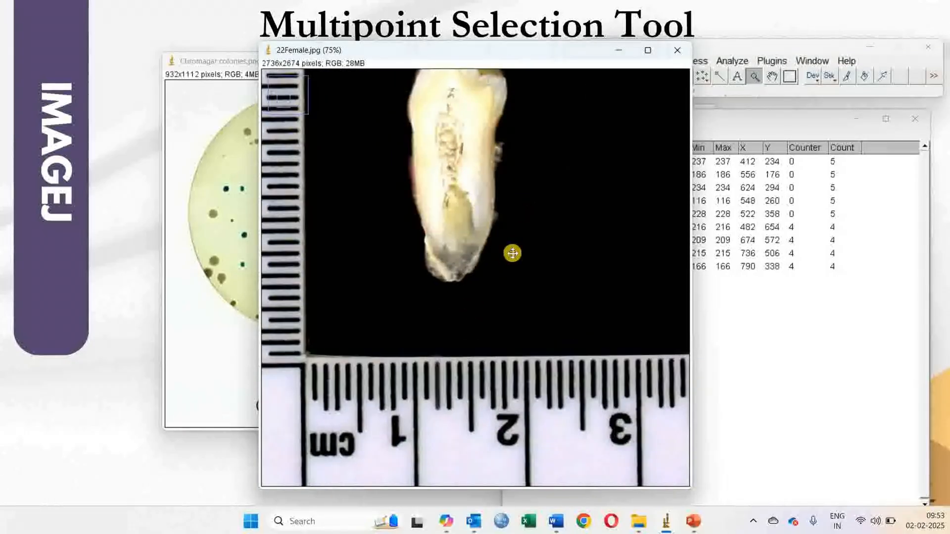
scroll(512, 253, "up", 3)
left_click_drag(740, 46, 746, 45)
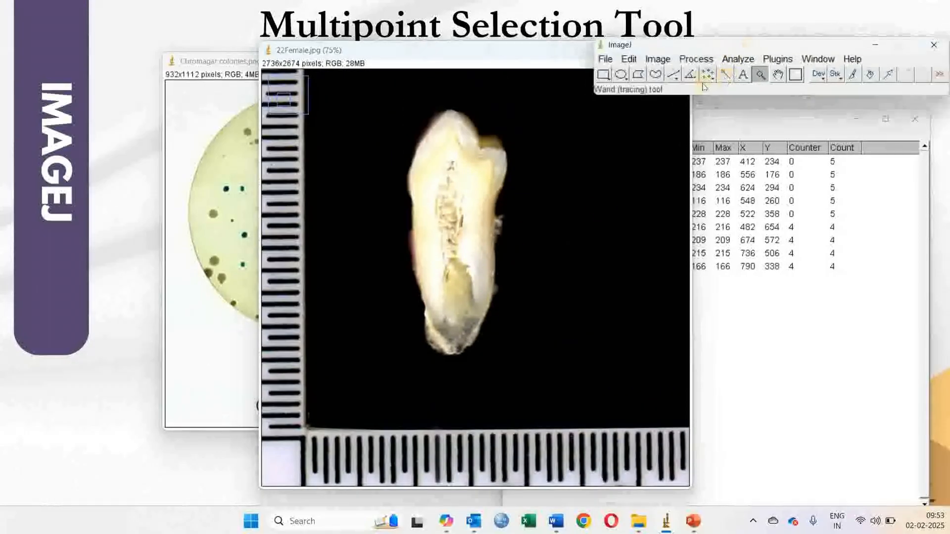
Select the Multi-point tool and mark about ten points around the upper outline of the tooth.
left_click(706, 75)
right_click(710, 78)
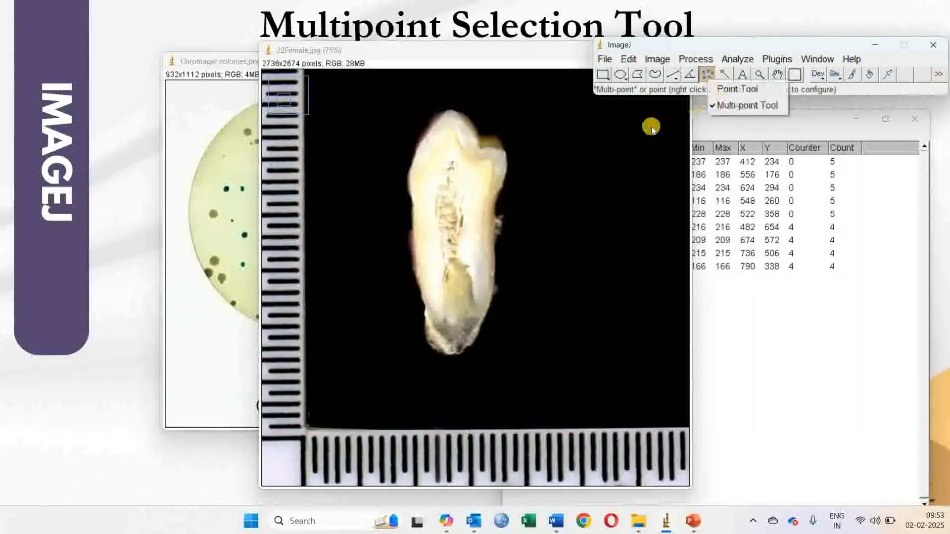
left_click(498, 196)
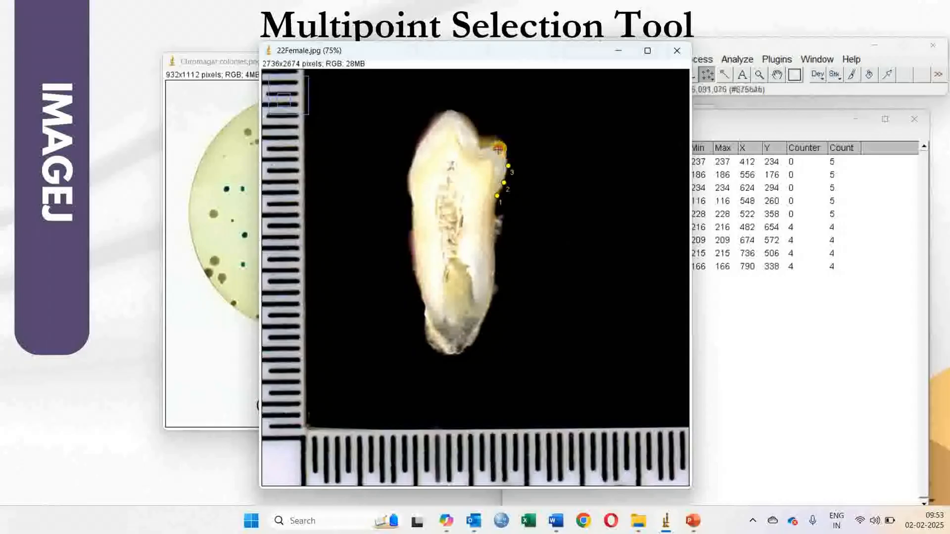
left_click(454, 115)
left_click(410, 185)
left_click(415, 149)
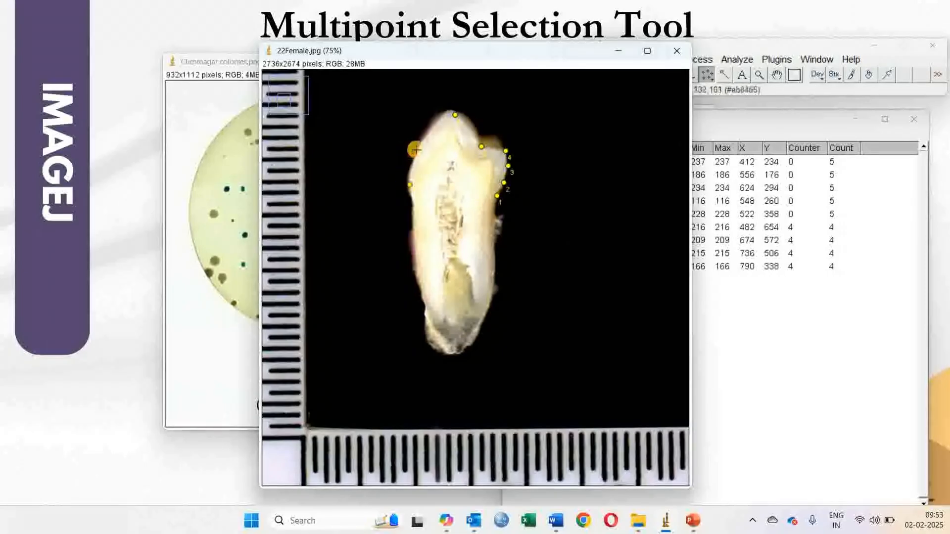
left_click(431, 126)
left_click(410, 163)
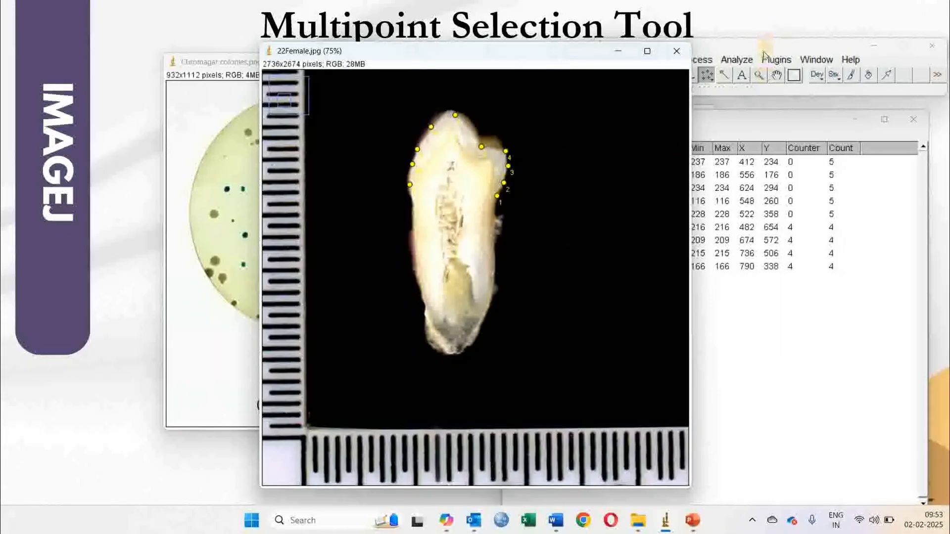
Close the previous colony Results window without saving its measurements.
left_click(766, 124)
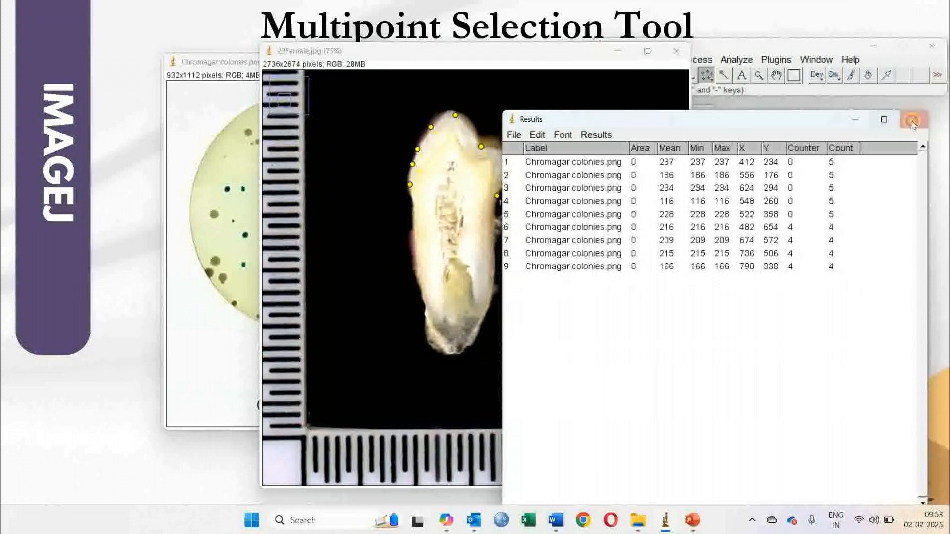
left_click(913, 120)
left_click(474, 166)
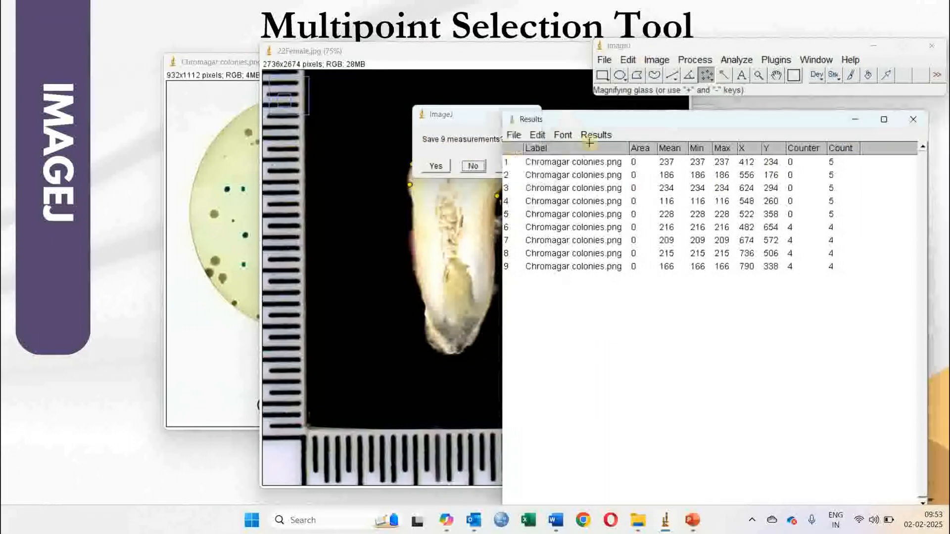
Measure the marked tooth points and reposition the new Results window.
left_click(736, 59)
left_click(738, 74)
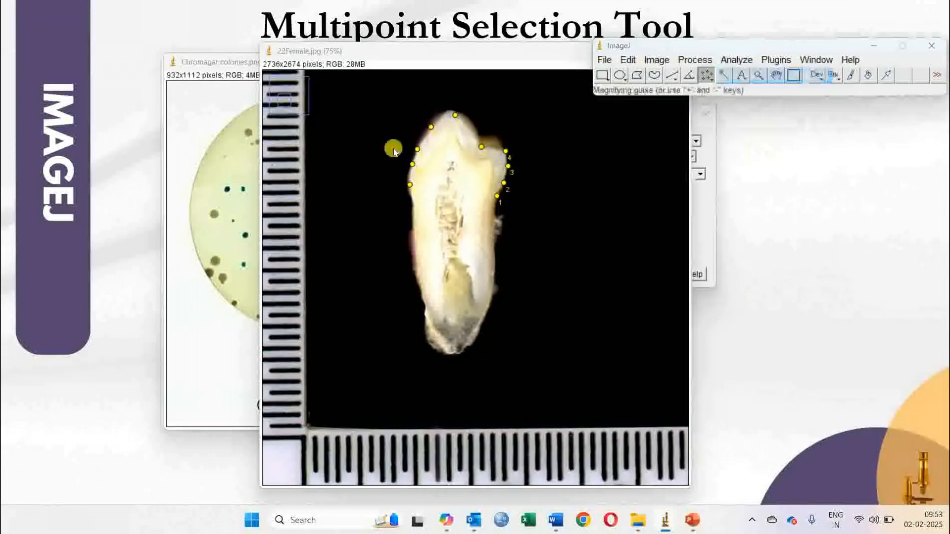
left_click_drag(482, 114, 509, 230)
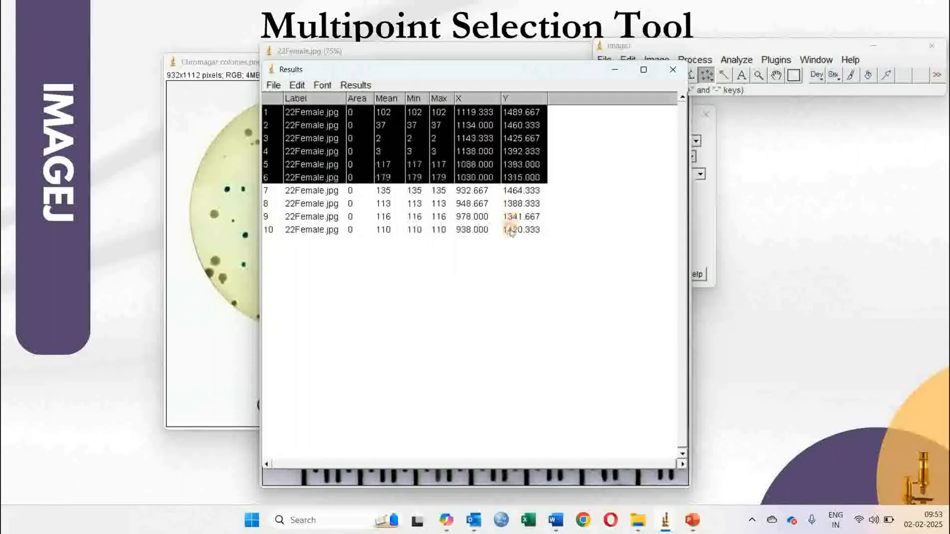
left_click_drag(485, 70, 762, 72)
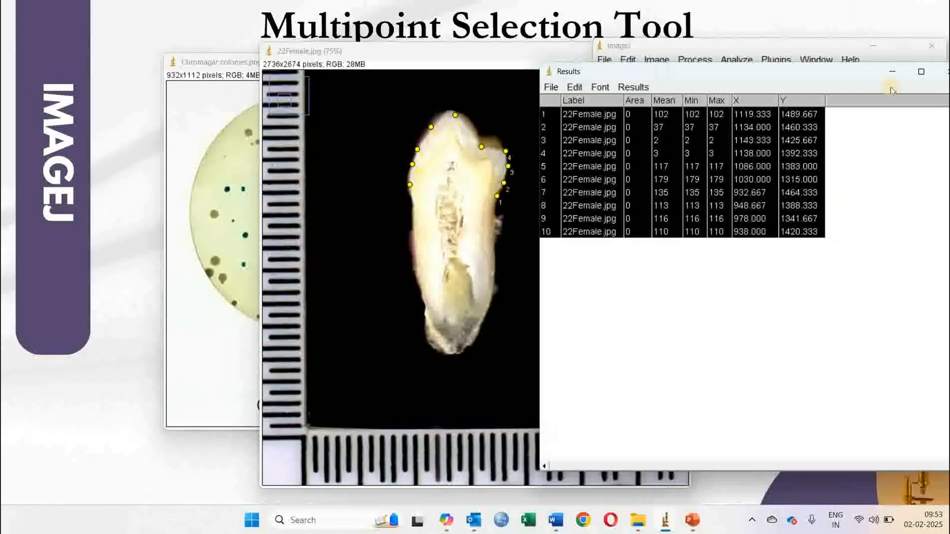
left_click_drag(653, 99, 637, 93)
left_click(750, 92)
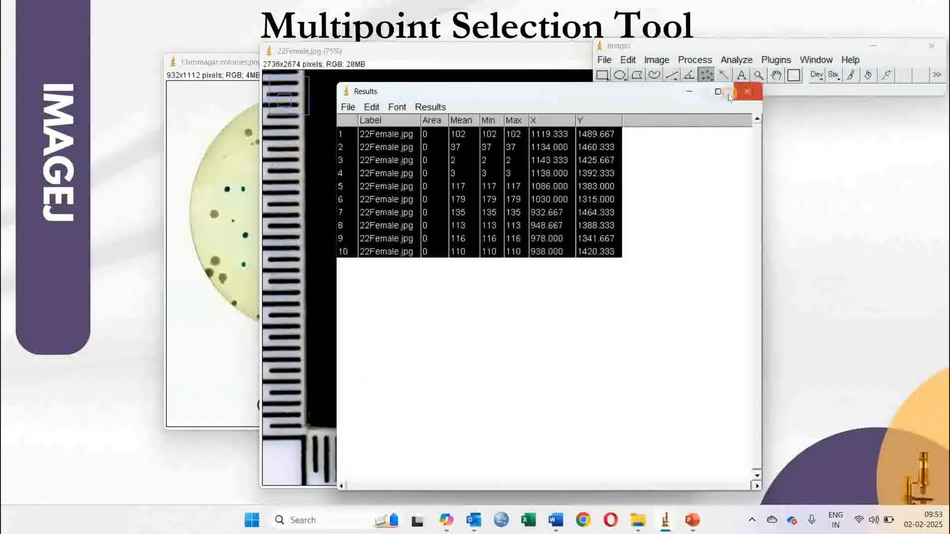
Close the tooth image with its results and the Point Tool dialog, and reposition the ImageJ window.
left_click(473, 165)
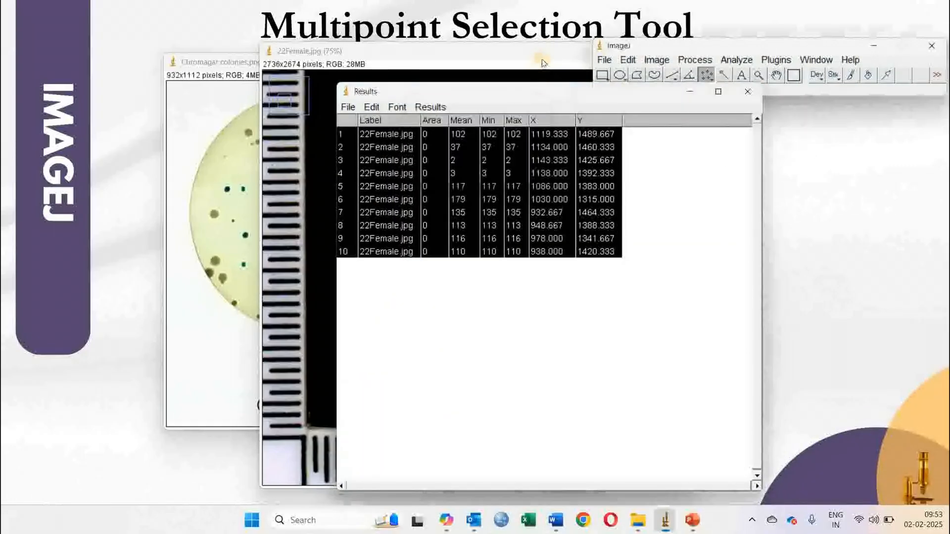
left_click(665, 59)
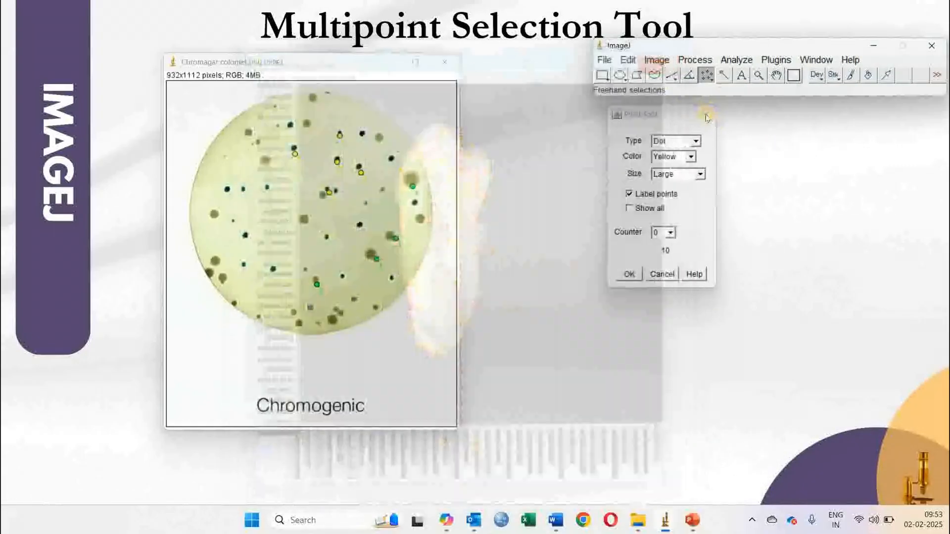
left_click(706, 112)
left_click_drag(774, 47, 652, 86)
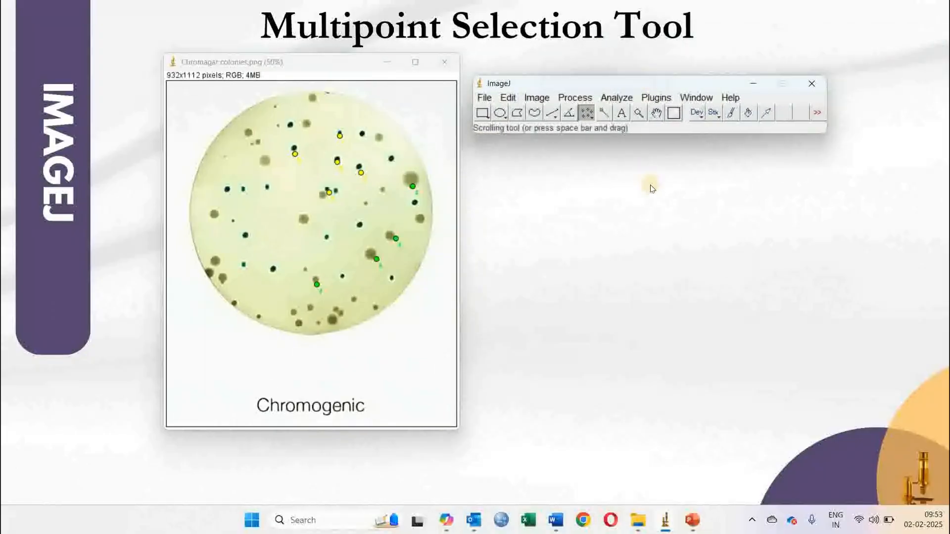